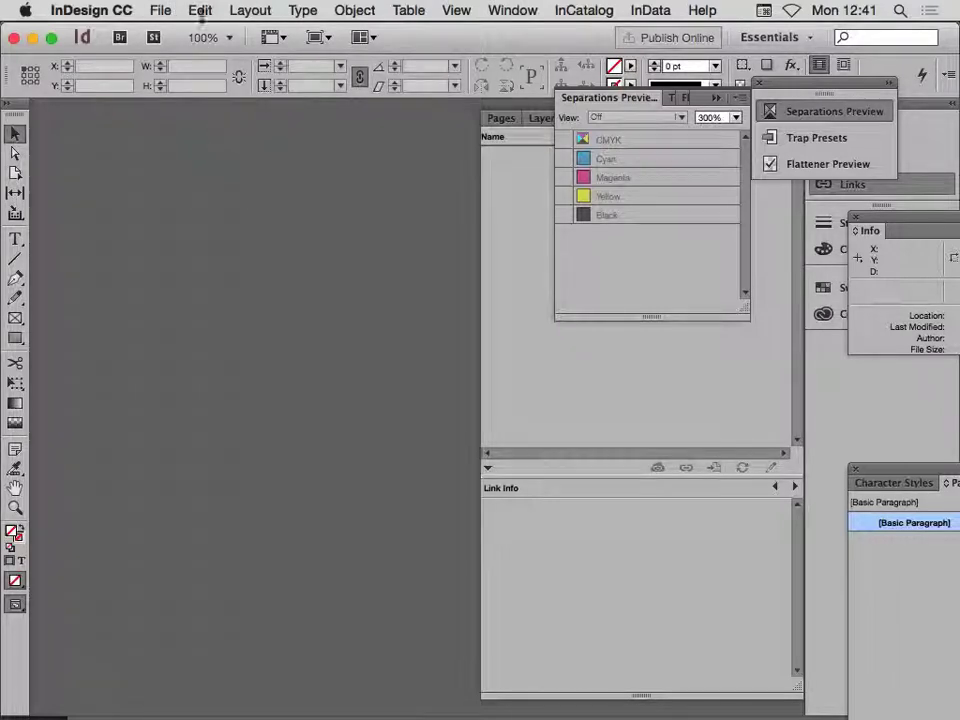
- Open the Colour Settings and examine the working spaces, colour management policies, conversion engine and available rendering intents
{"action": "left_click", "coordinate": [165, 11]}
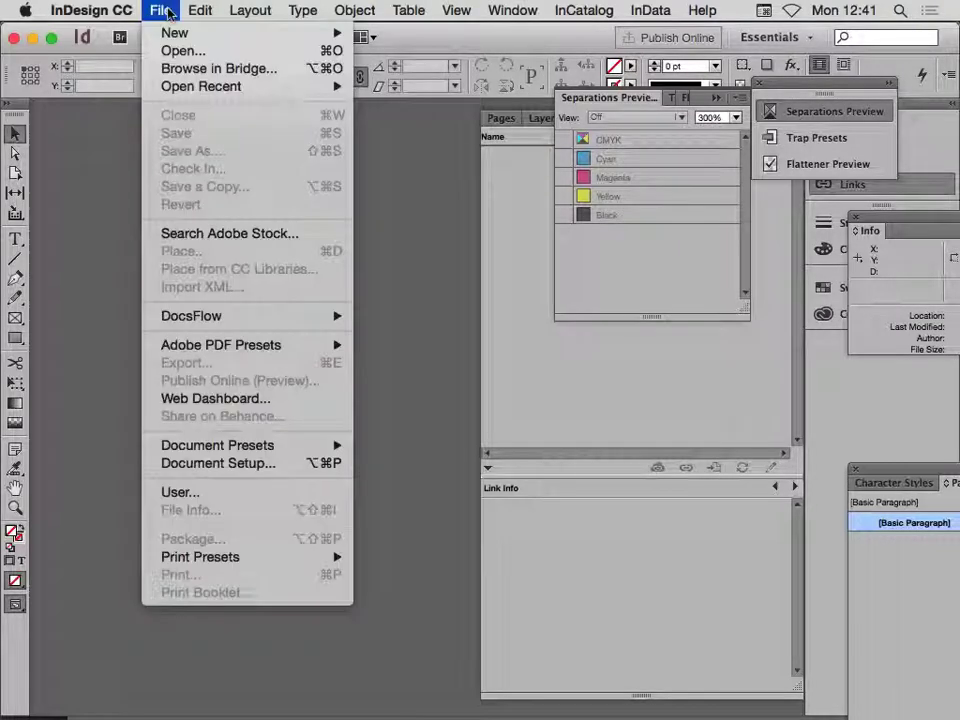
{"action": "mouse_move", "coordinate": [200, 11]}
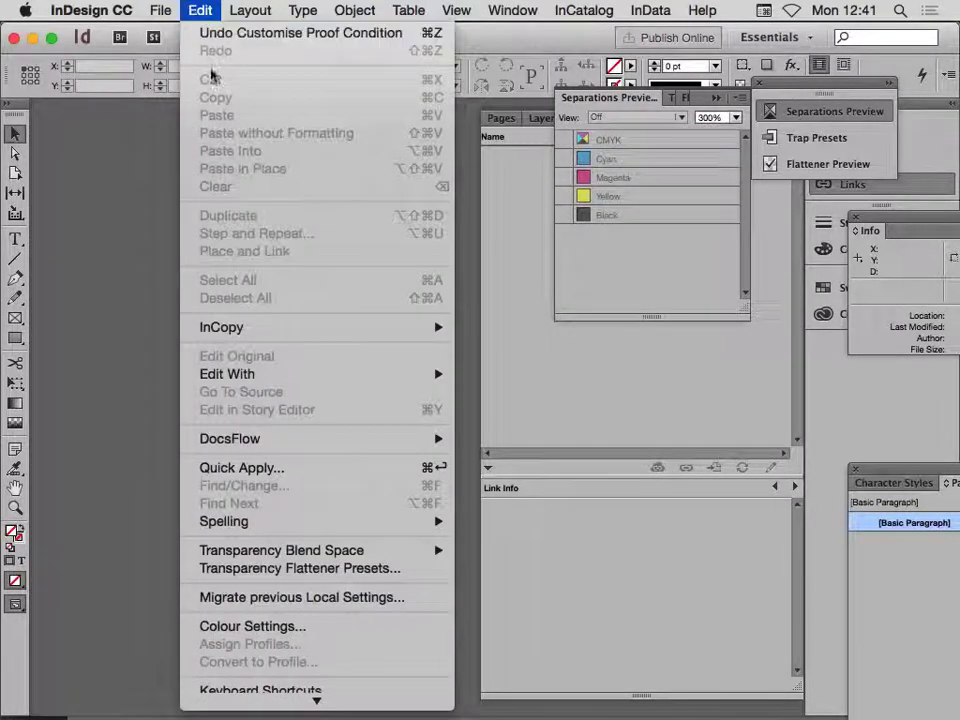
{"action": "left_click", "coordinate": [293, 627]}
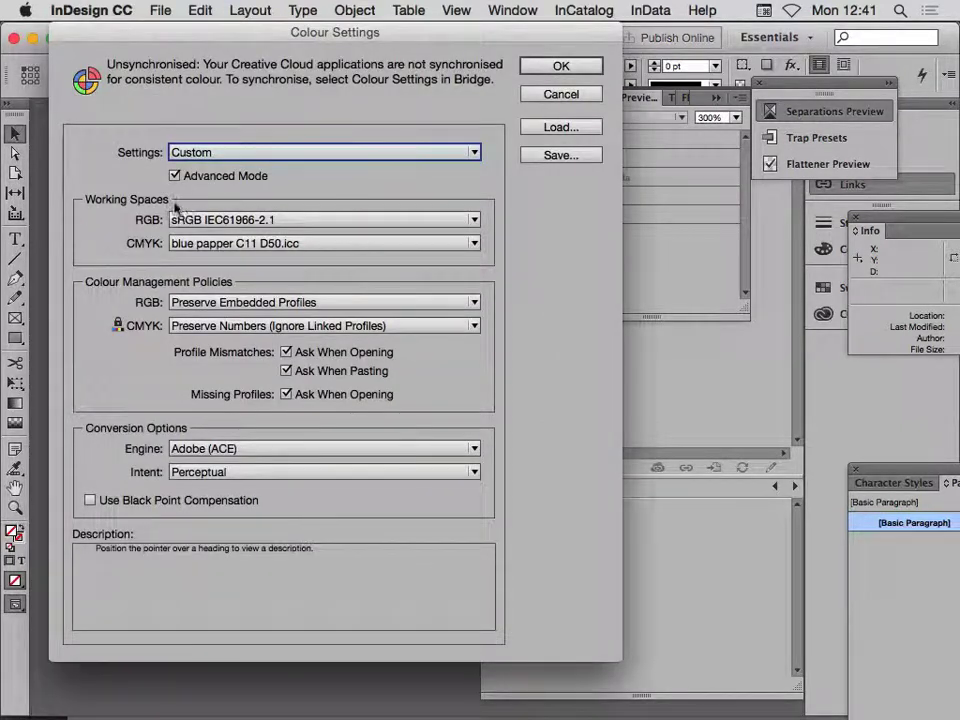
{"action": "mouse_move", "coordinate": [184, 220]}
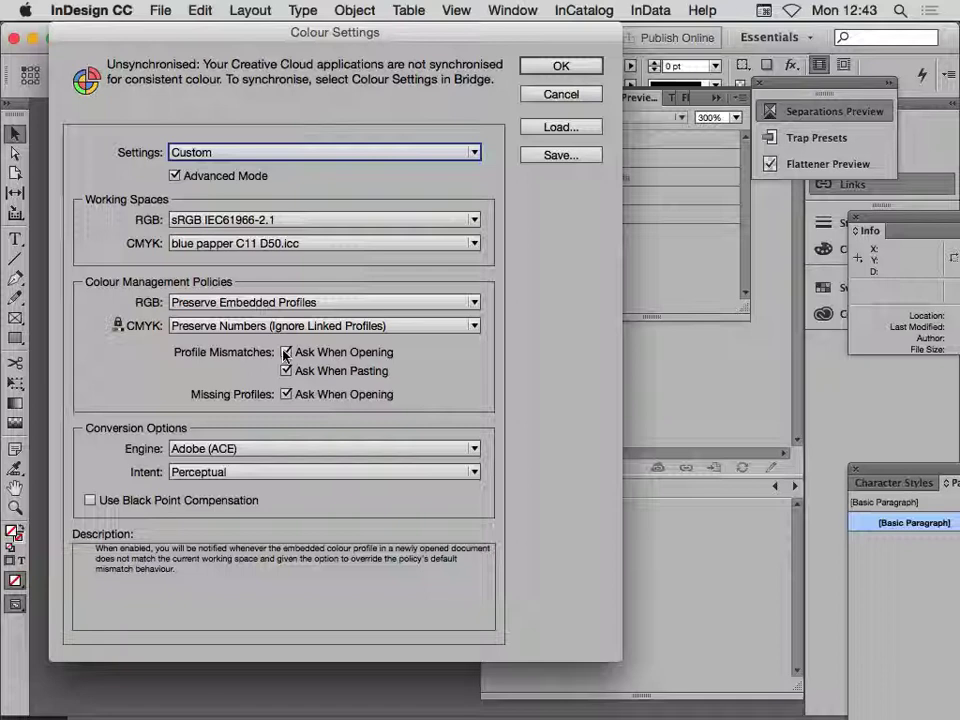
{"action": "mouse_move", "coordinate": [157, 434]}
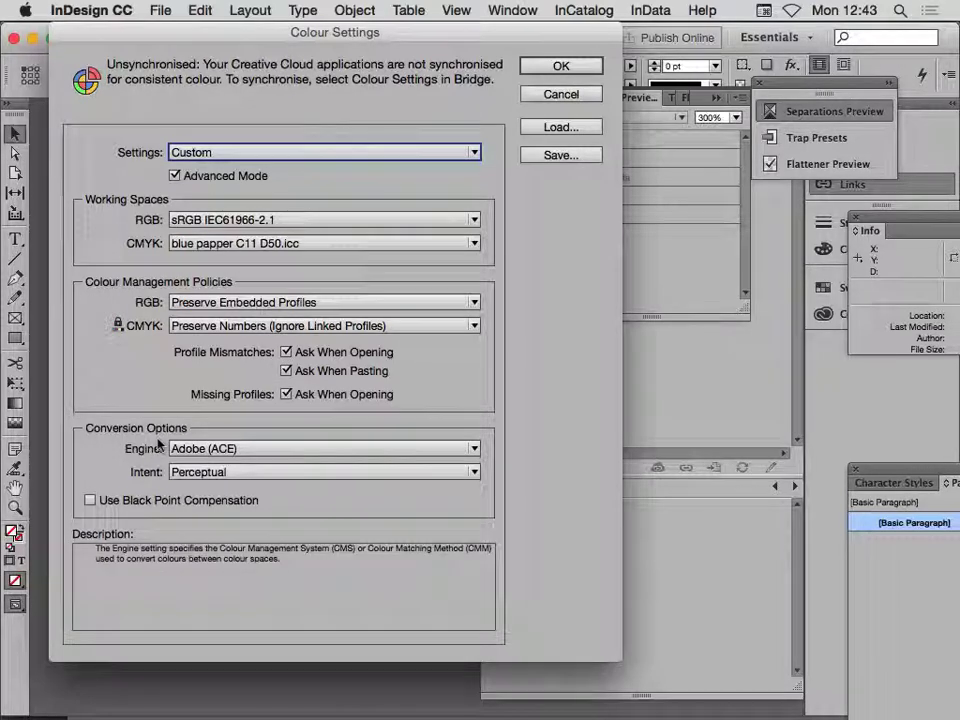
{"action": "mouse_move", "coordinate": [200, 449]}
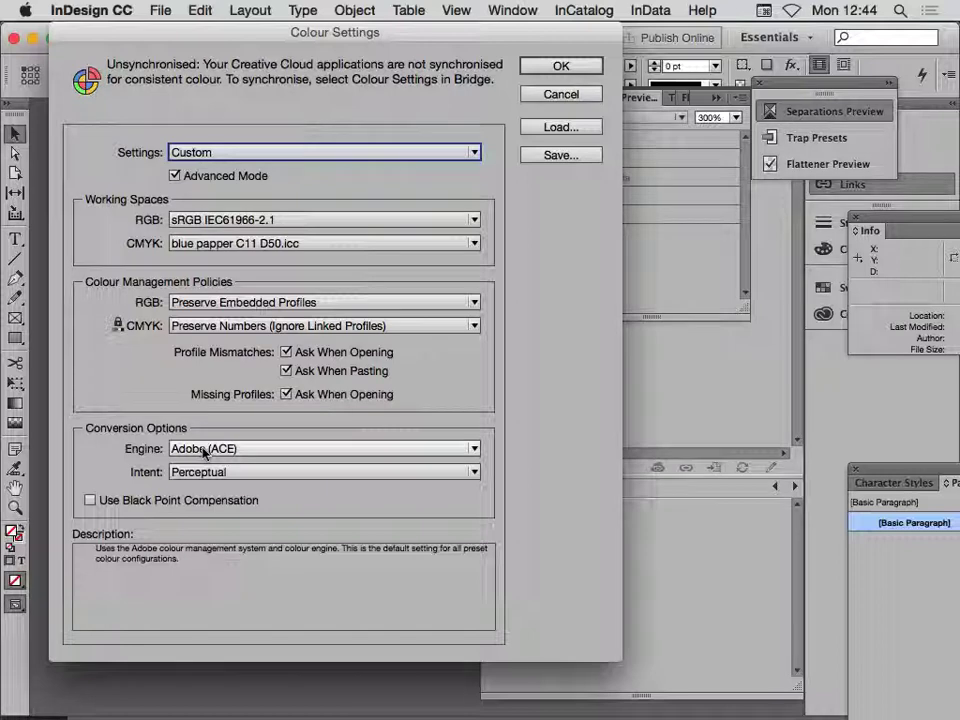
{"action": "left_click", "coordinate": [203, 472]}
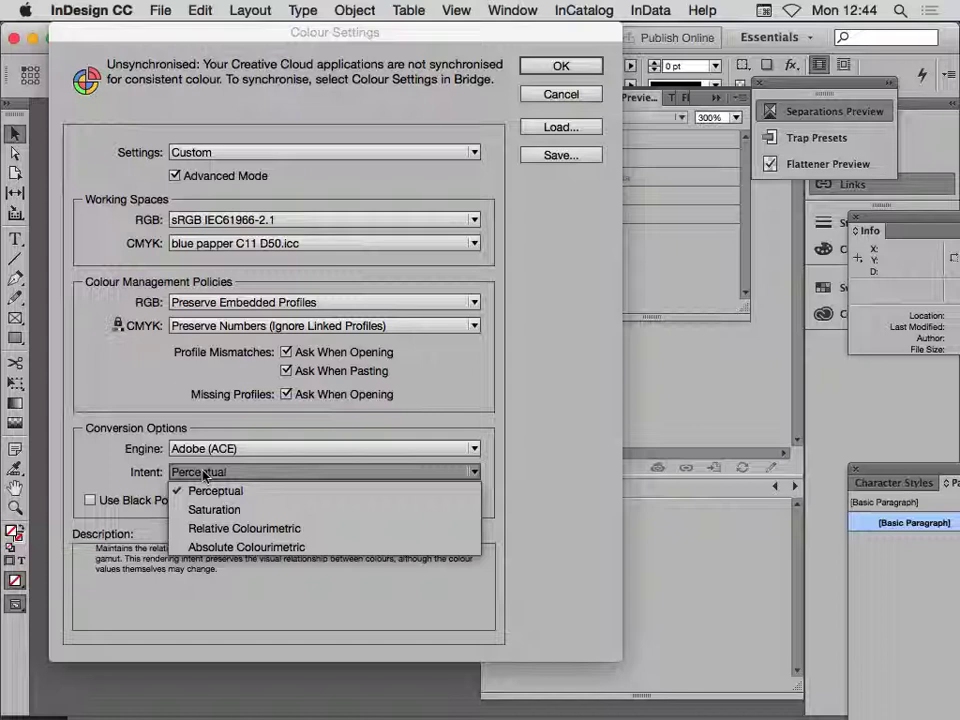
{"action": "left_click", "coordinate": [203, 474]}
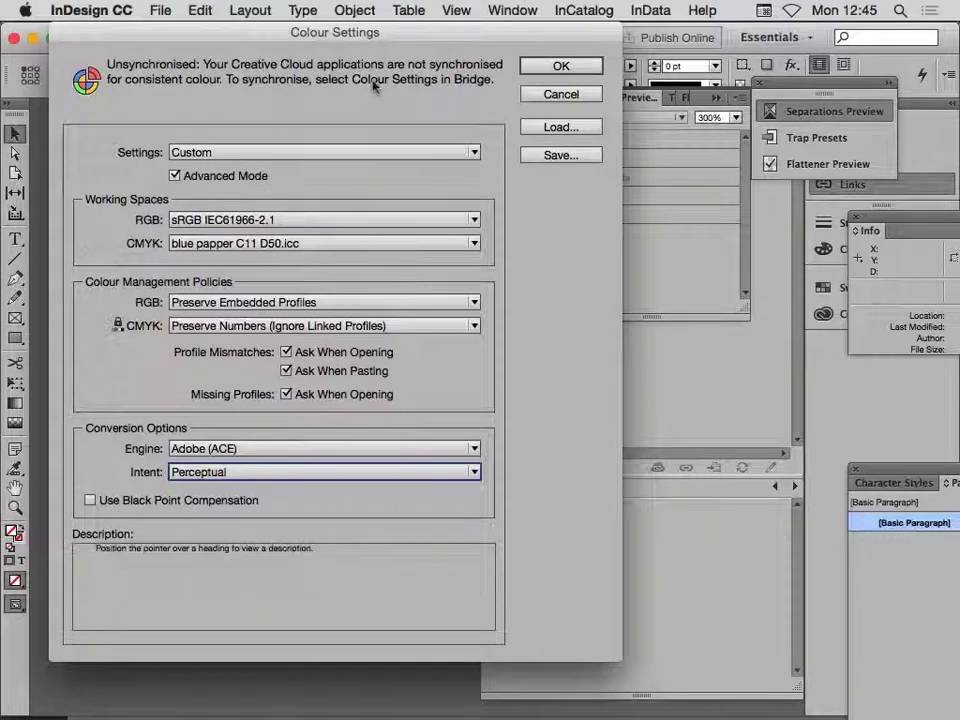
- Save the current colour settings as a preset named "Bloått papper" and apply it
{"action": "left_click", "coordinate": [562, 156]}
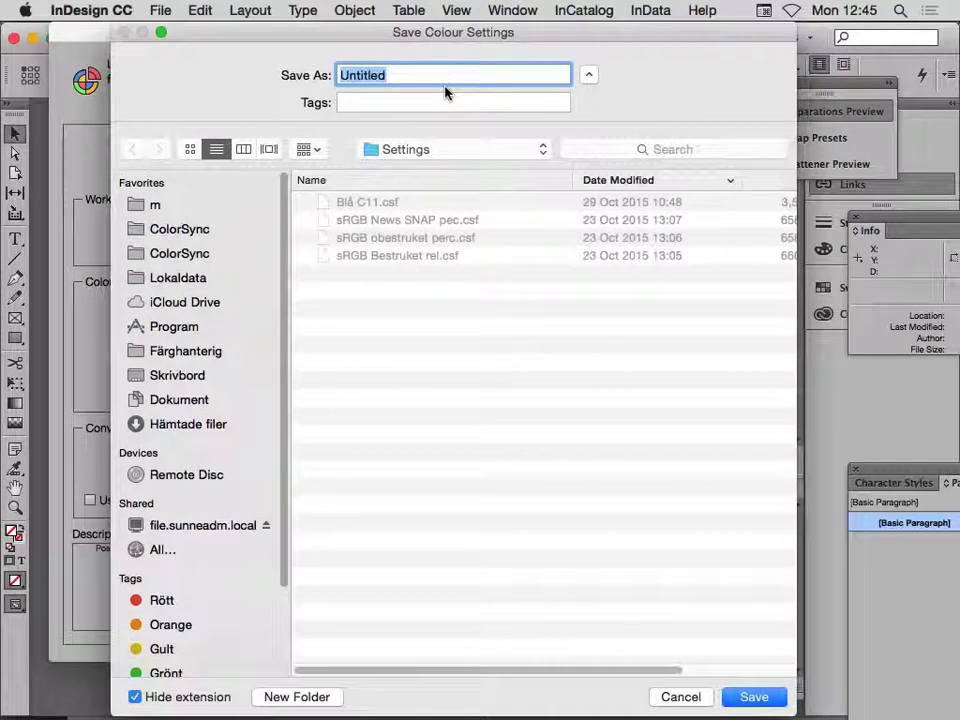
{"action": "type", "text": "Blo"}
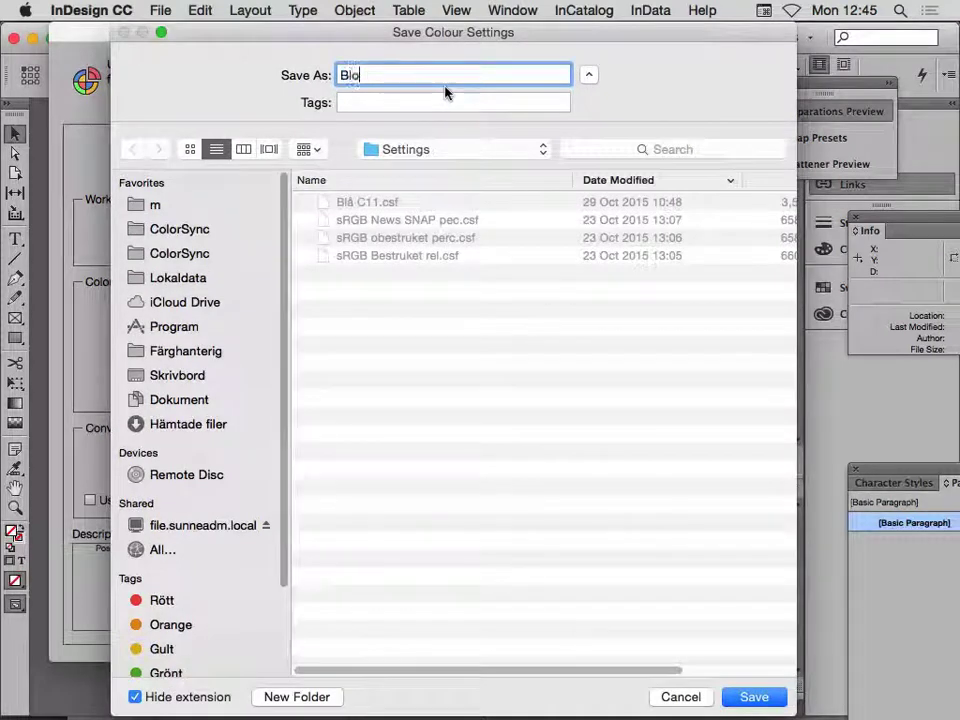
{"action": "type", "text": "ått pa"}
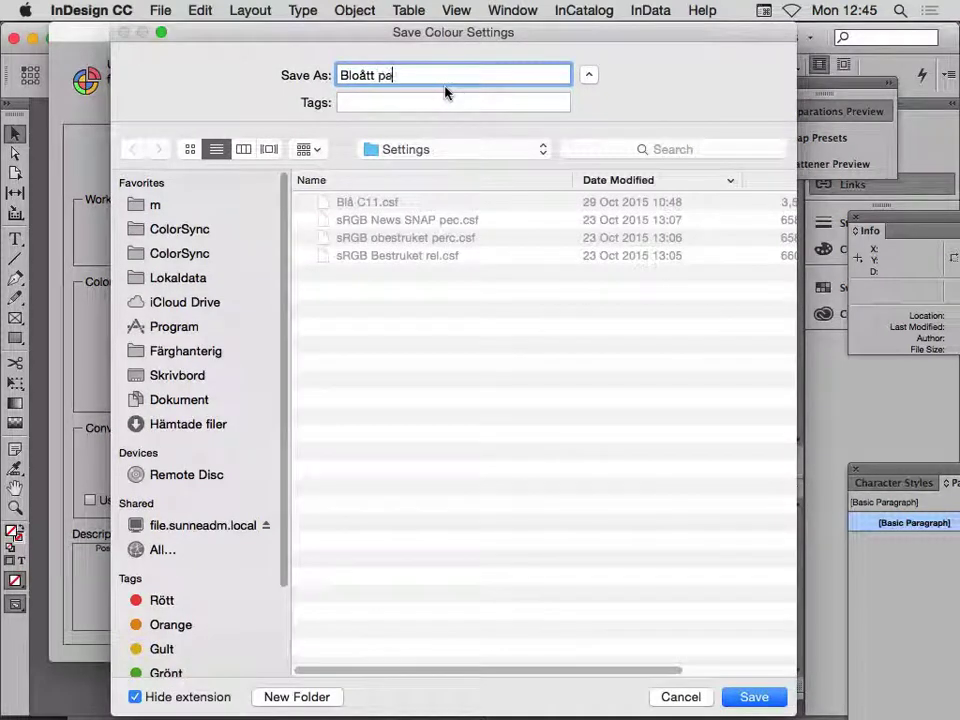
{"action": "type", "text": "pper"}
{"action": "key", "text": "Return"}
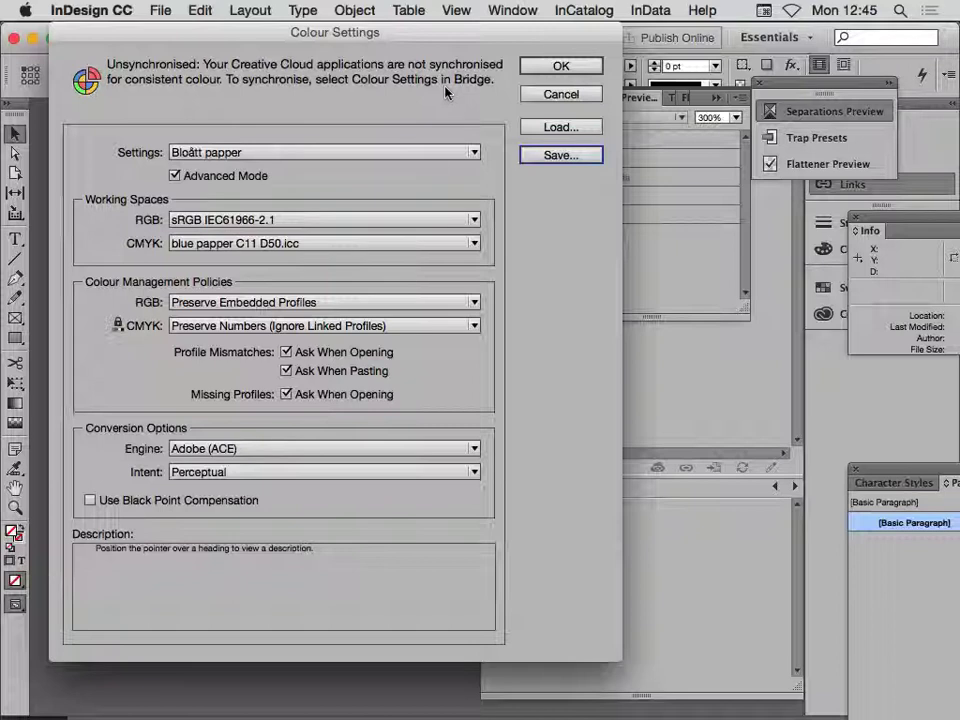
{"action": "key", "text": "Return"}
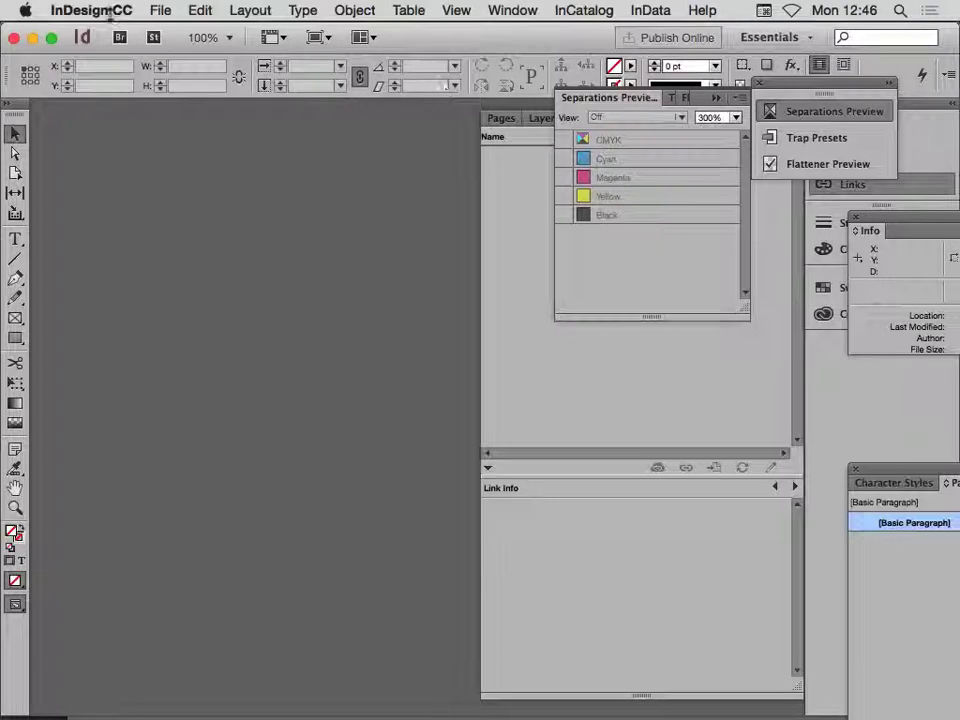
- Open the recent document Proof doc uncoated.indd, adjusting it to the current colour settings with blue papper C11 D50.icc and all placed-content profiles disabled
{"action": "left_click", "coordinate": [161, 11]}
{"action": "mouse_move", "coordinate": [187, 87]}
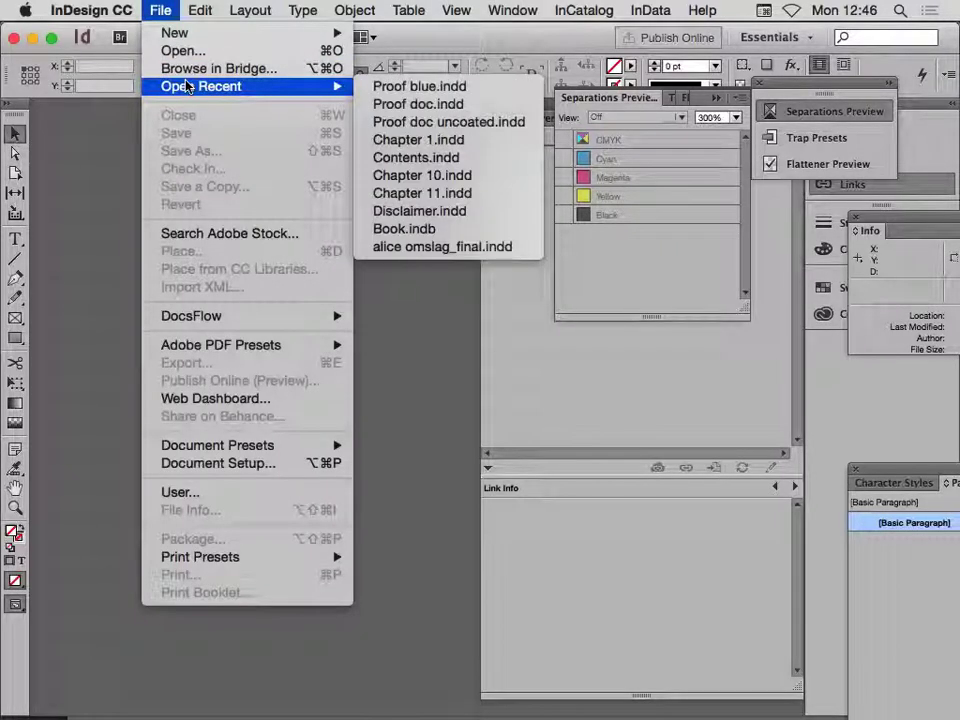
{"action": "left_click", "coordinate": [451, 122]}
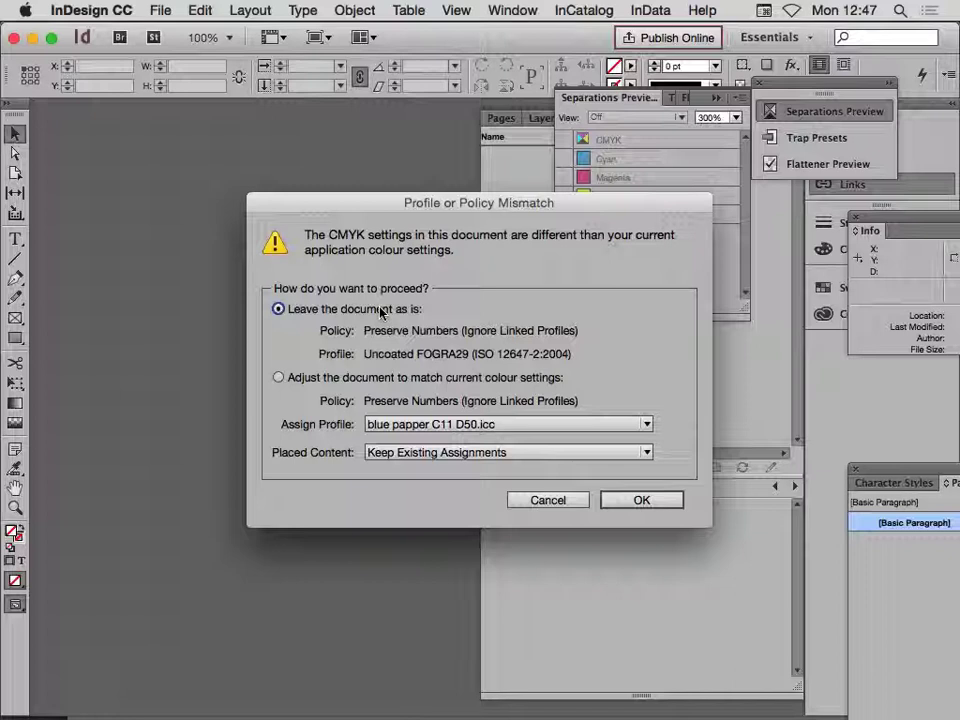
{"action": "left_click", "coordinate": [392, 454]}
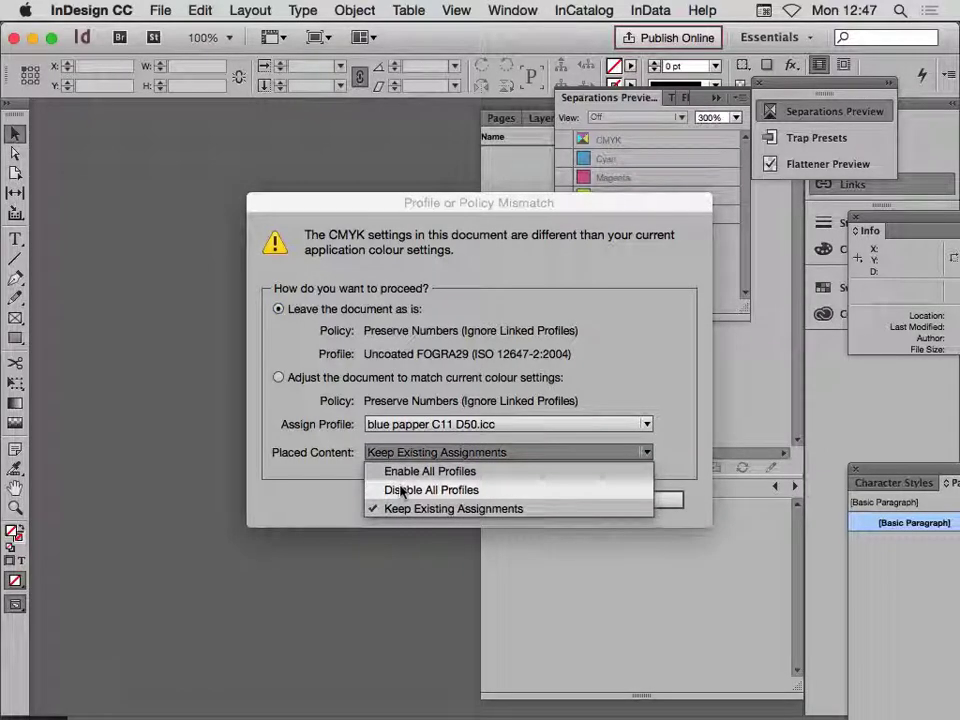
{"action": "left_click", "coordinate": [400, 490]}
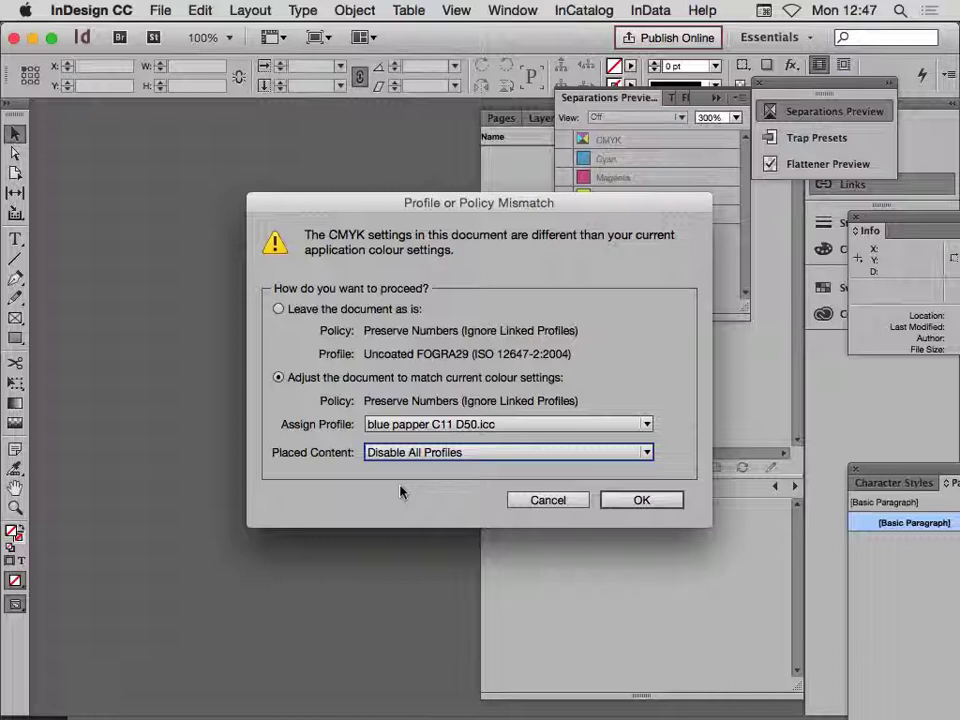
{"action": "key", "text": "Return"}
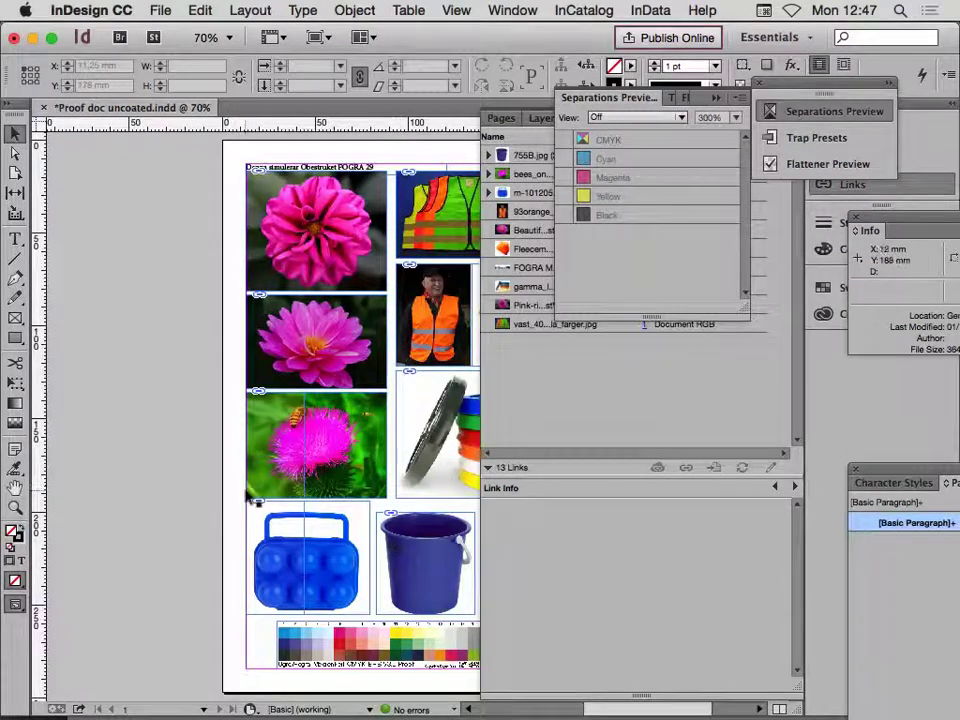
- Bring the whole page into view and turn on Proof Colours with the document CMYK profile
{"action": "key", "text": "h"}
{"action": "left_click_drag", "start_coordinate": [270, 480], "coordinate": [129, 464]}
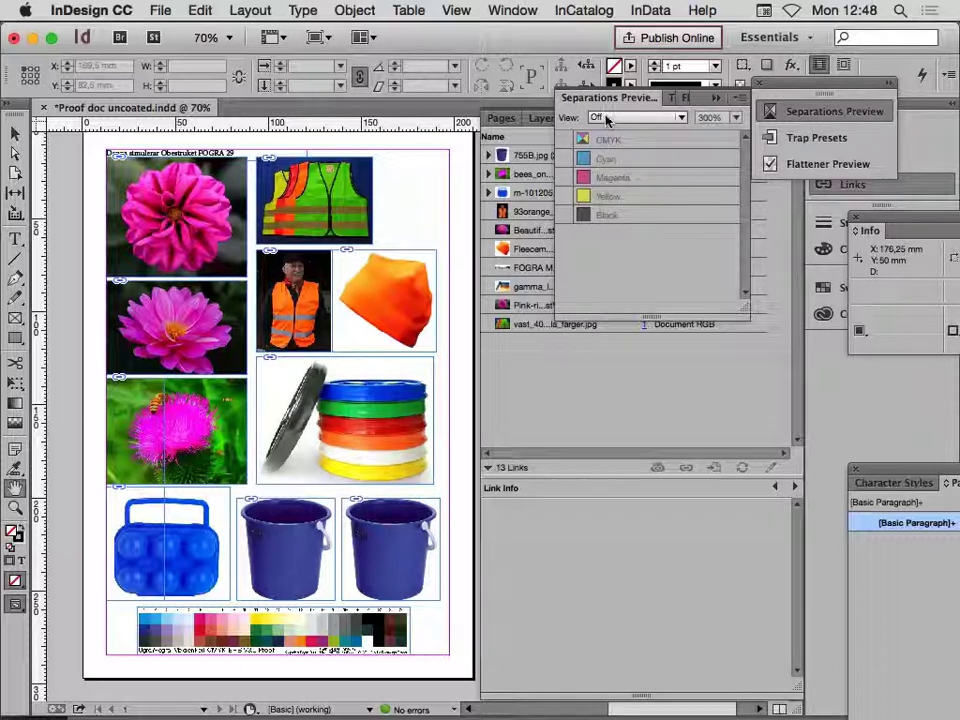
{"action": "left_click", "coordinate": [458, 10]}
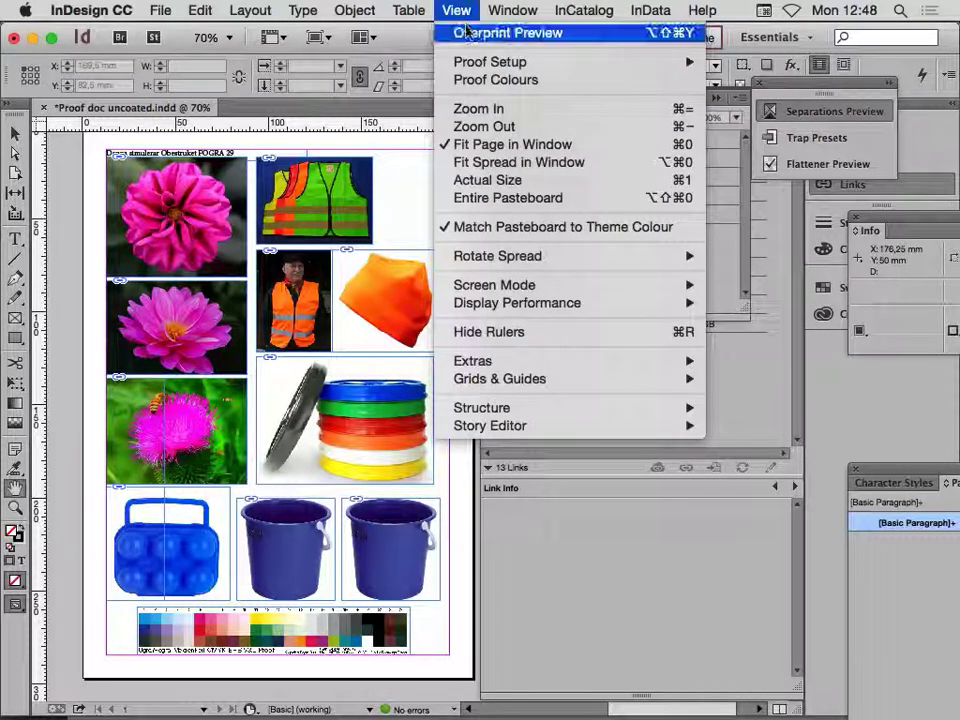
{"action": "mouse_move", "coordinate": [473, 66]}
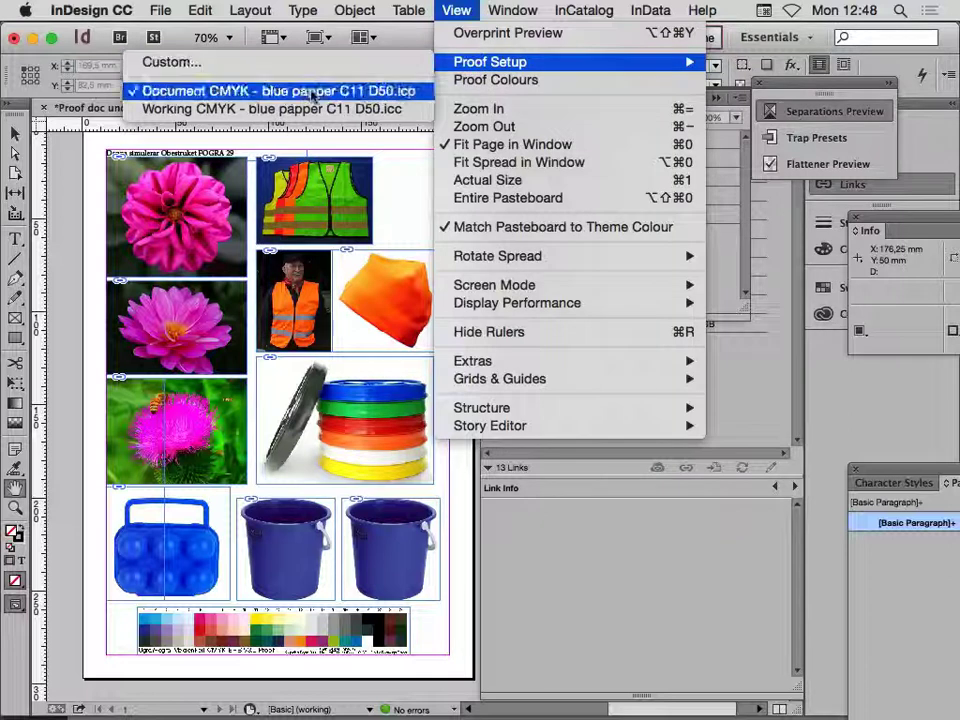
{"action": "left_click", "coordinate": [495, 80]}
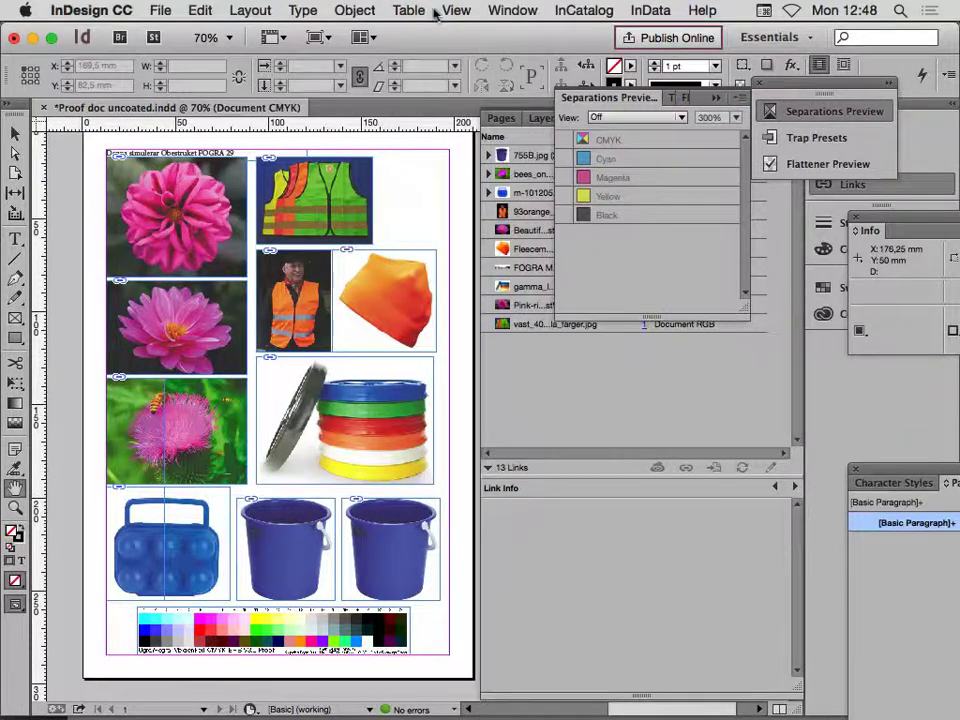
- Set up a custom proof condition simulating blue papper C11 D50.icc with paper colour simulation enabled
{"action": "left_click", "coordinate": [452, 9]}
{"action": "mouse_move", "coordinate": [470, 61]}
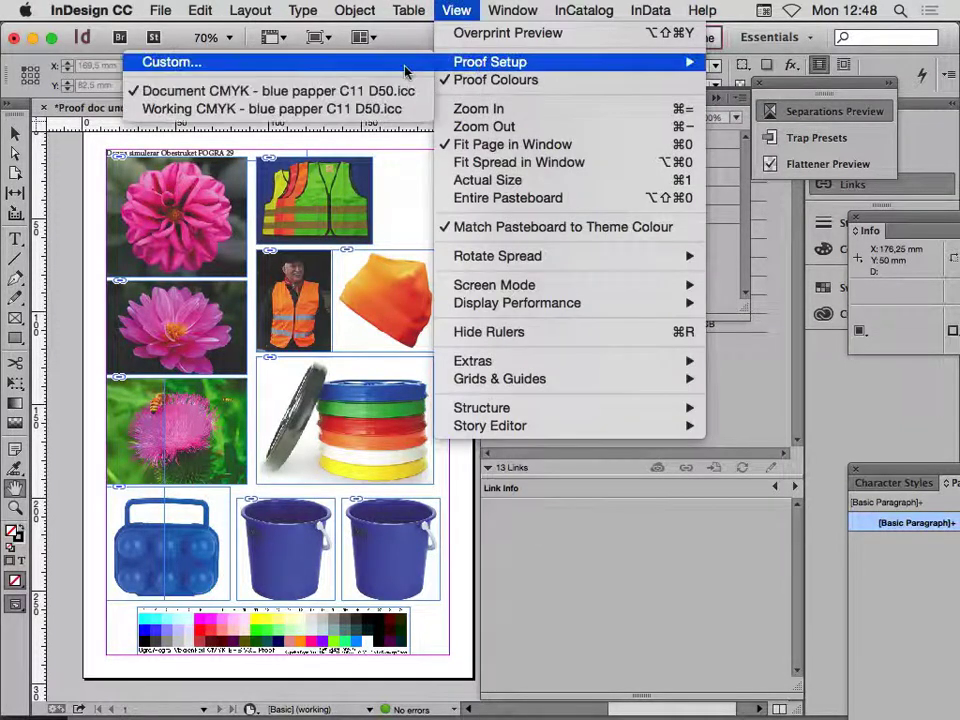
{"action": "left_click", "coordinate": [284, 63]}
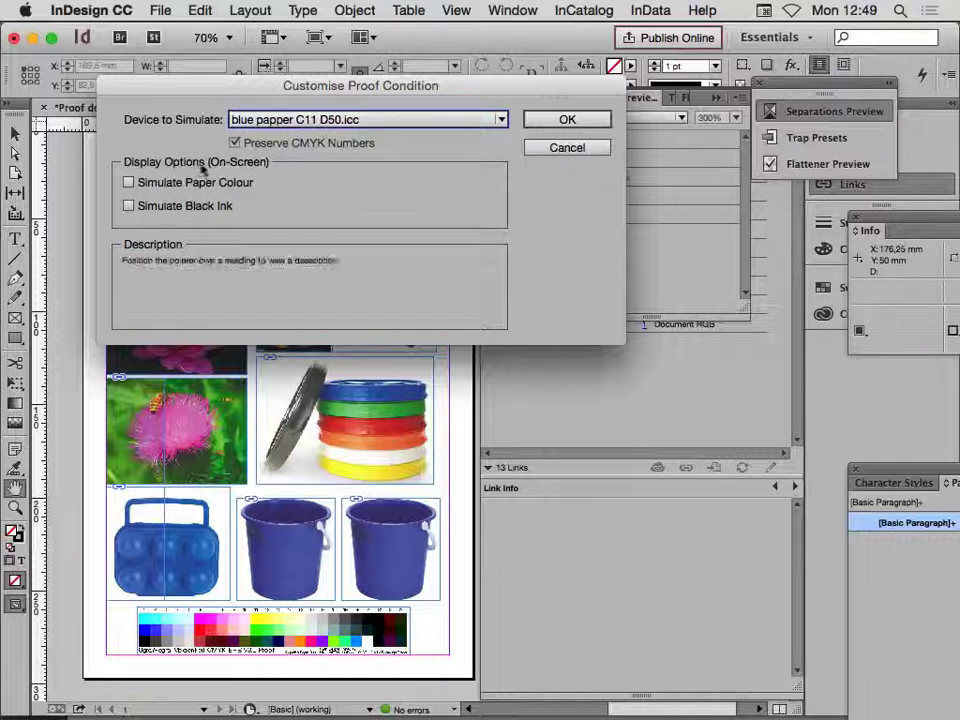
{"action": "left_click", "coordinate": [129, 206]}
{"action": "left_click", "coordinate": [129, 182]}
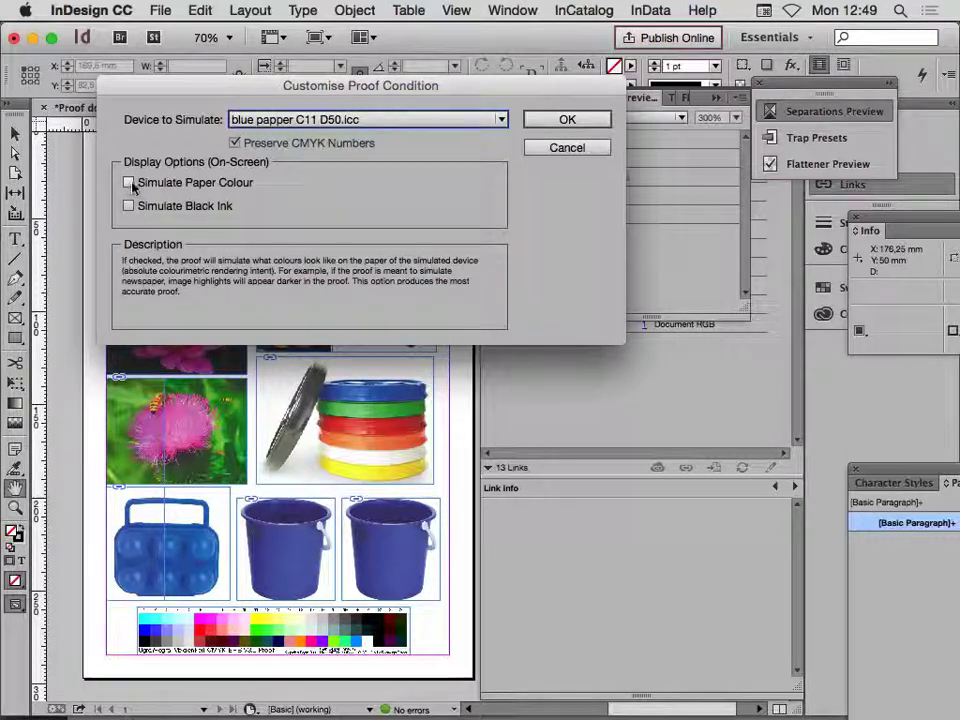
{"action": "left_click", "coordinate": [597, 118]}
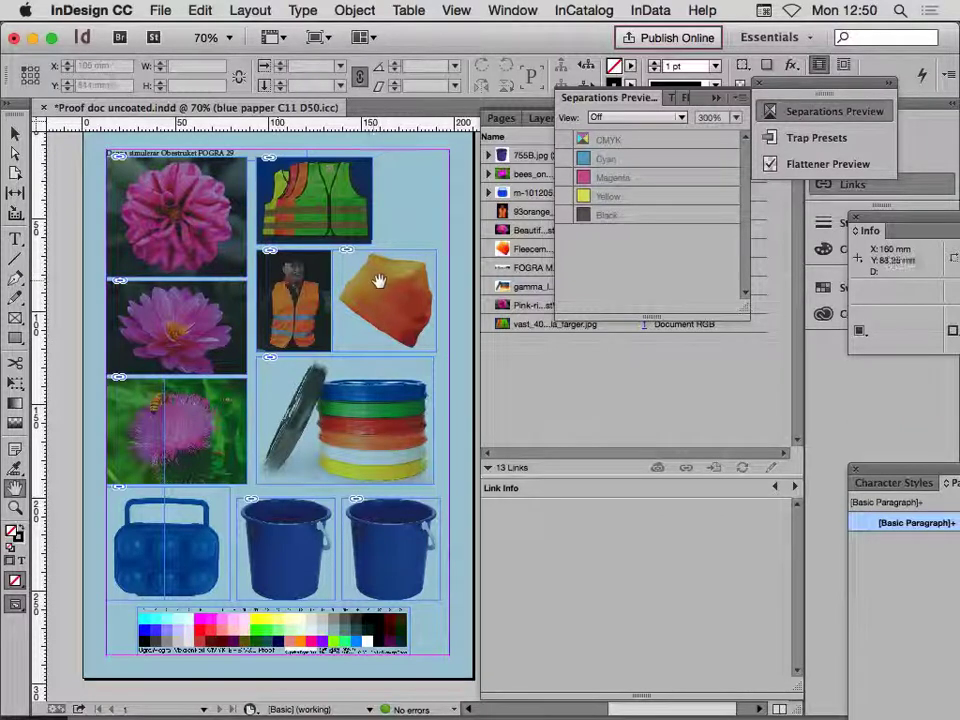
- Select the orange fleece hat image on the page and open its original file in Photoshop
{"action": "key", "text": "v"}
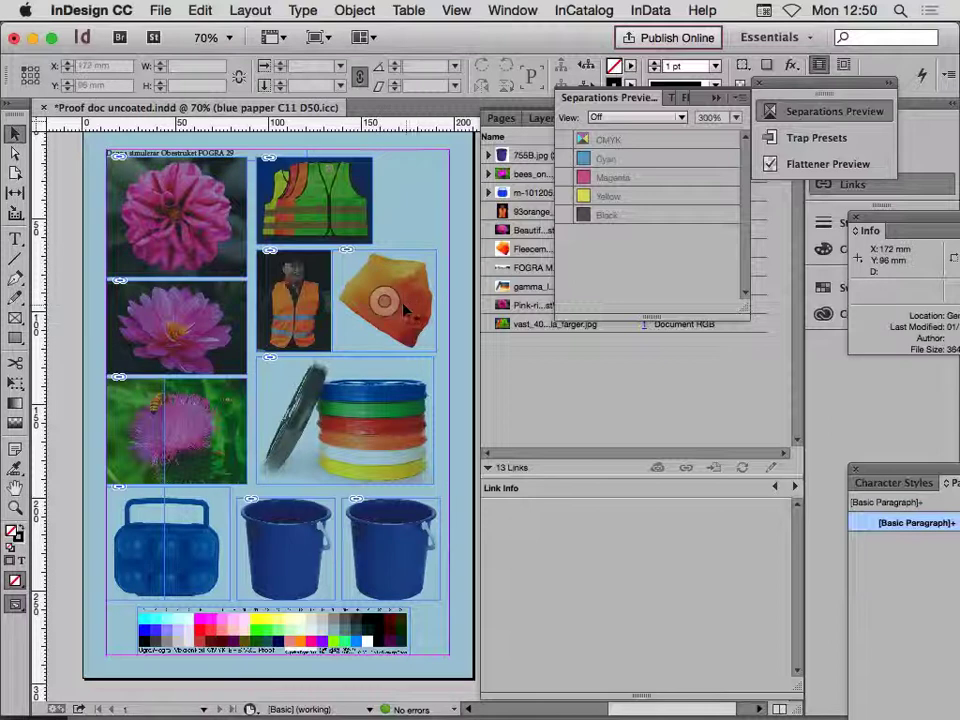
{"action": "left_click", "coordinate": [410, 300]}
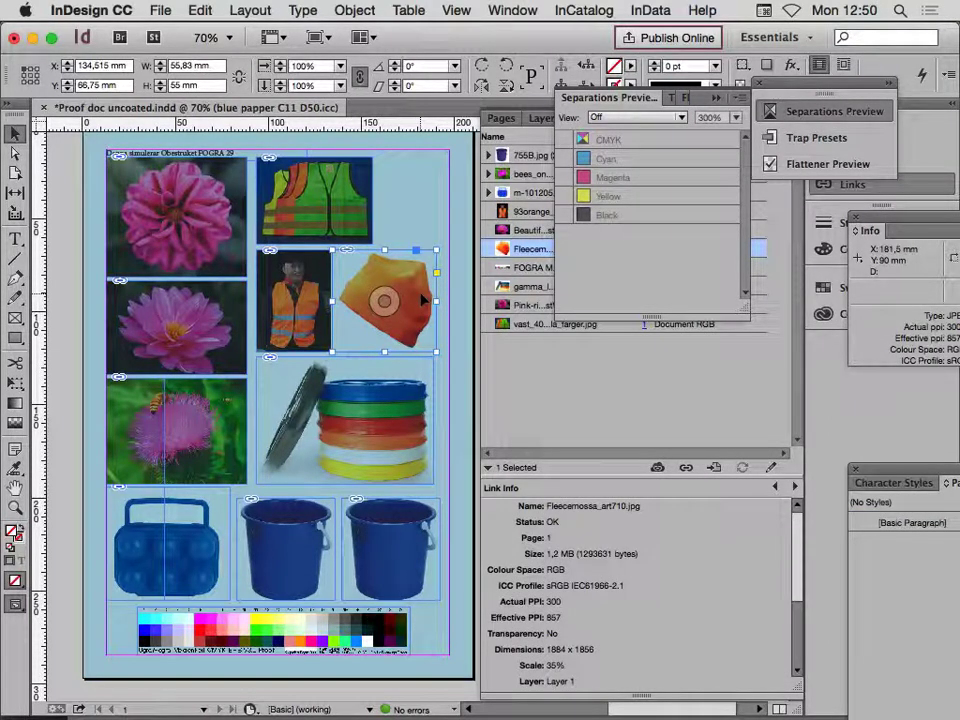
{"action": "right_click", "coordinate": [423, 299]}
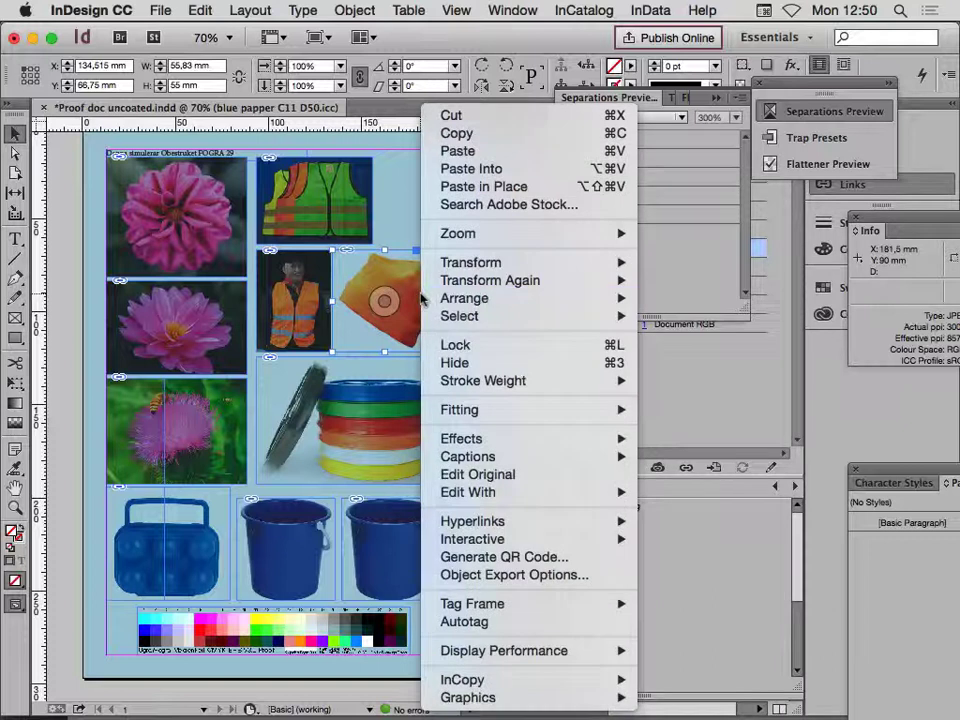
{"action": "left_click", "coordinate": [535, 481]}
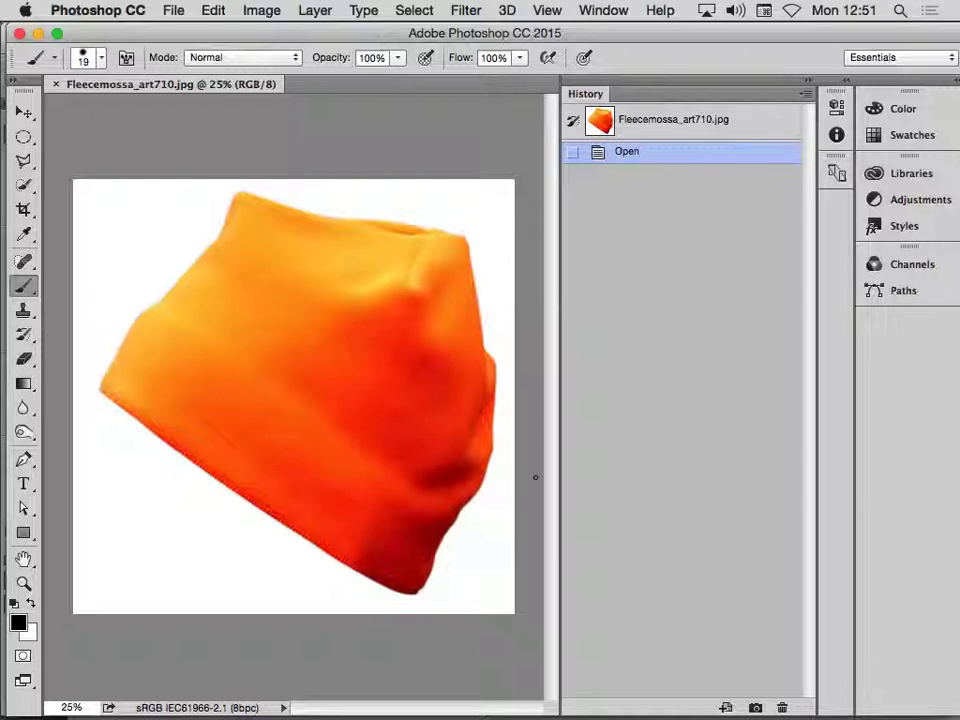
- Open the custom proof condition settings for the fleece hat image and move the dialog aside
{"action": "left_click", "coordinate": [554, 12]}
{"action": "mouse_move", "coordinate": [558, 33]}
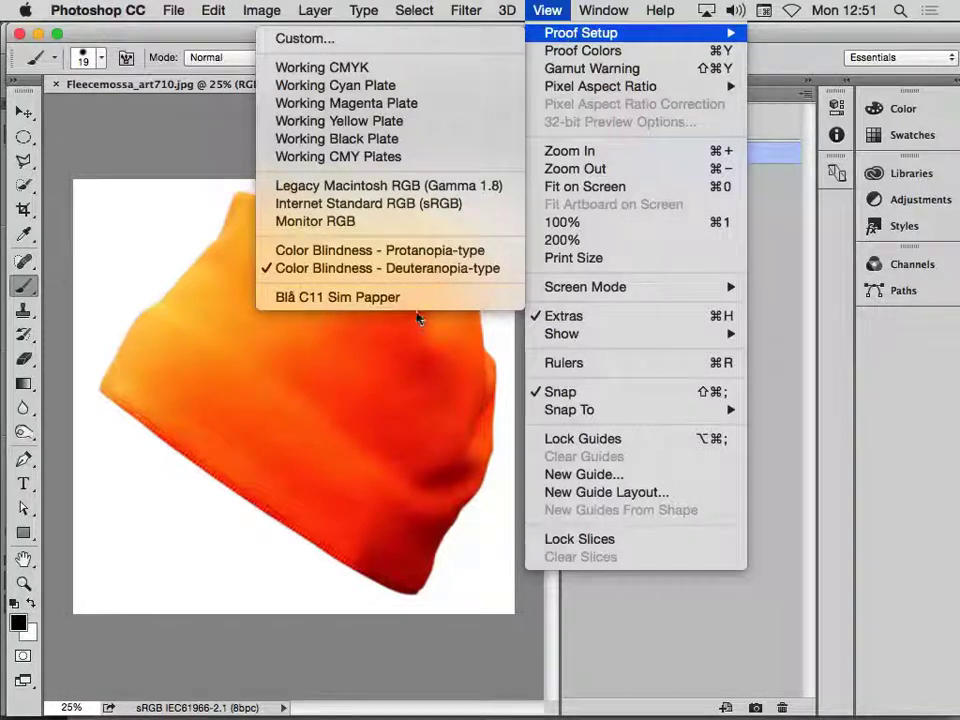
{"action": "left_click", "coordinate": [422, 42]}
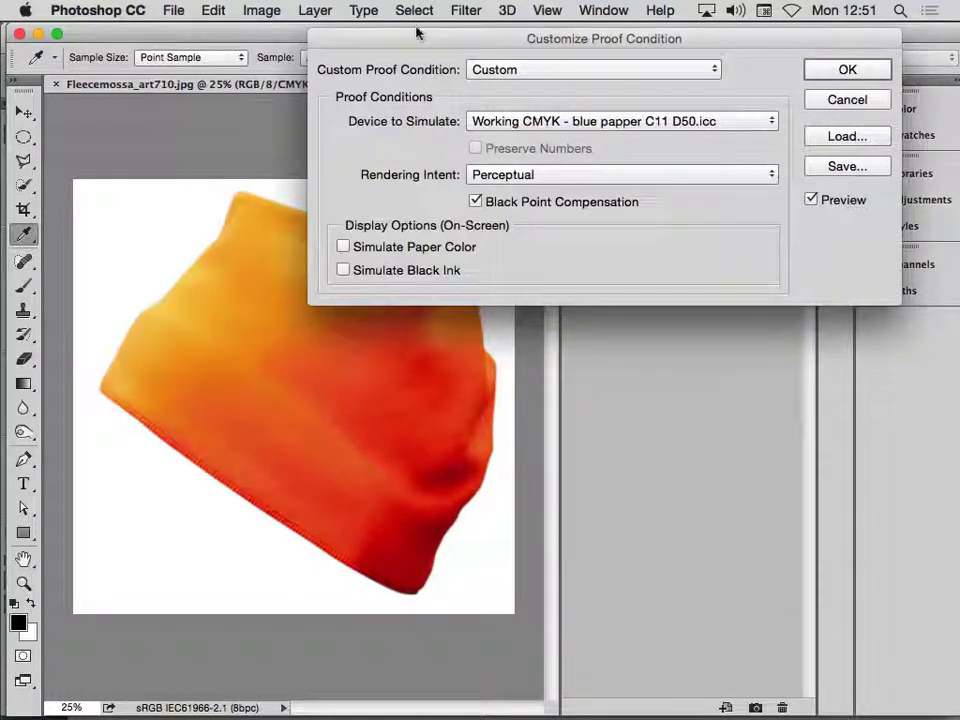
{"action": "left_click_drag", "start_coordinate": [326, 30], "coordinate": [225, 34]}
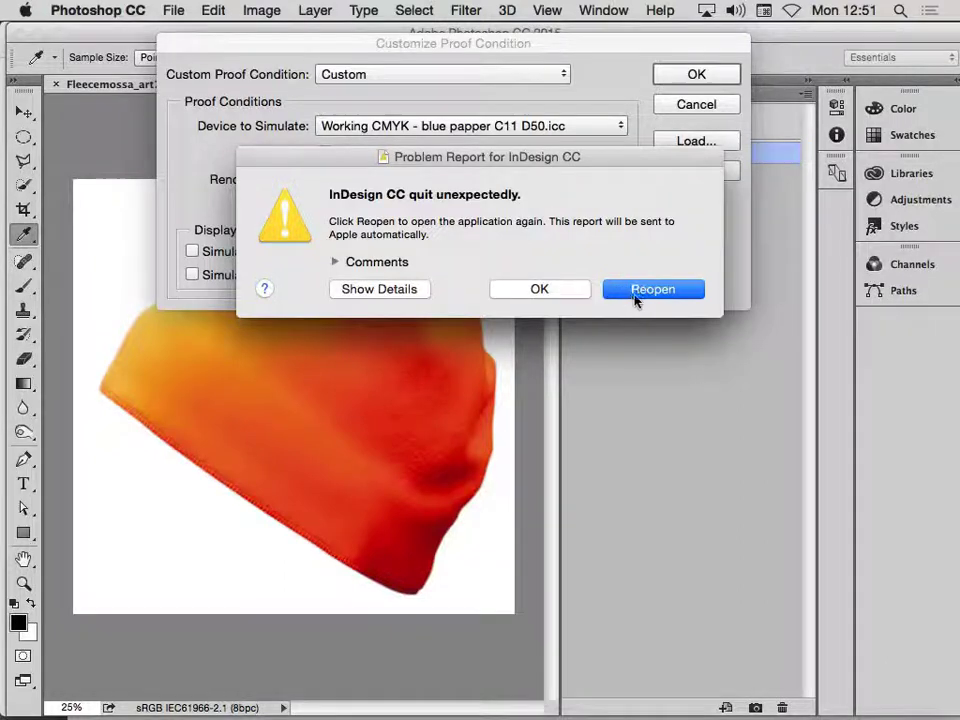
- Reopen InDesign after its crash and send the crash report to Adobe
{"action": "left_click", "coordinate": [636, 292]}
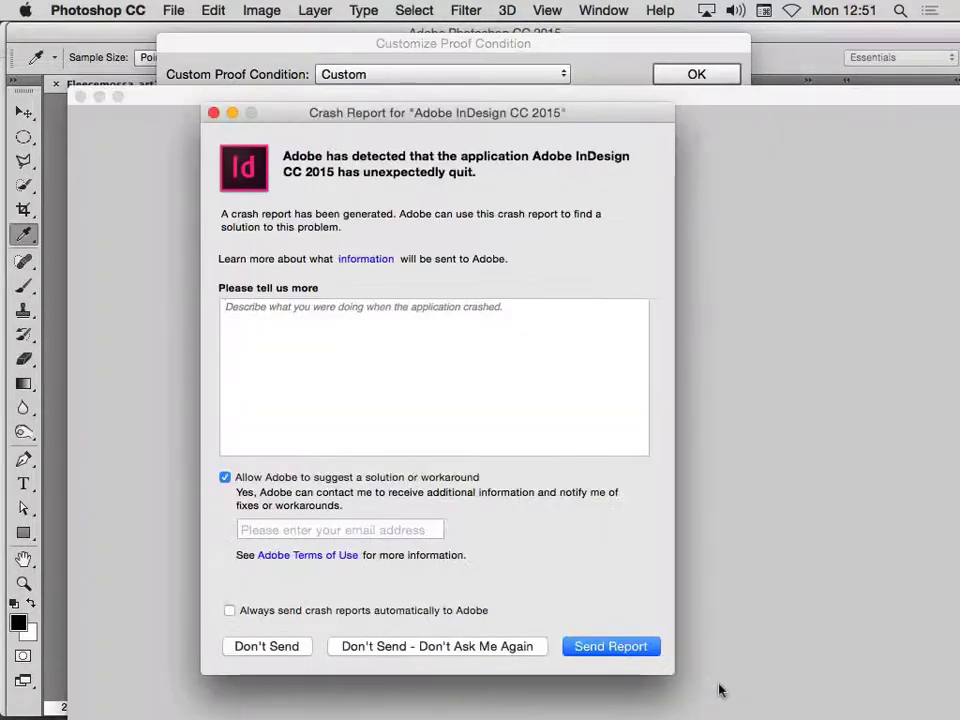
{"action": "left_click", "coordinate": [638, 650]}
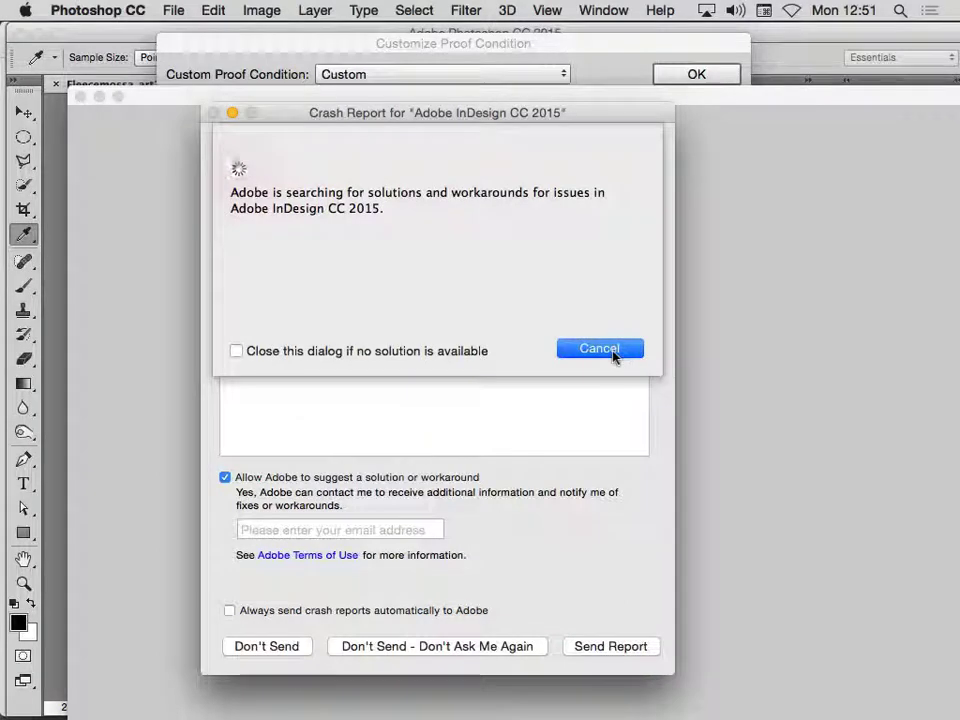
- Dismiss the crash report, turn off Black Point Compensation and enable Simulate Paper Color in the custom proof condition
{"action": "left_click", "coordinate": [615, 357]}
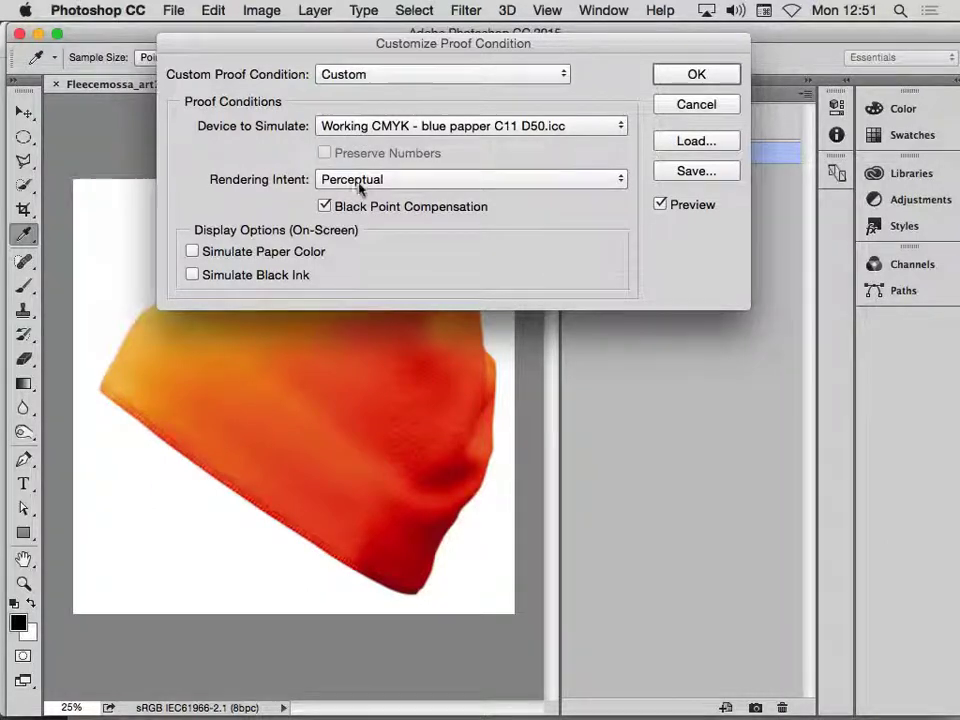
{"action": "left_click", "coordinate": [326, 206]}
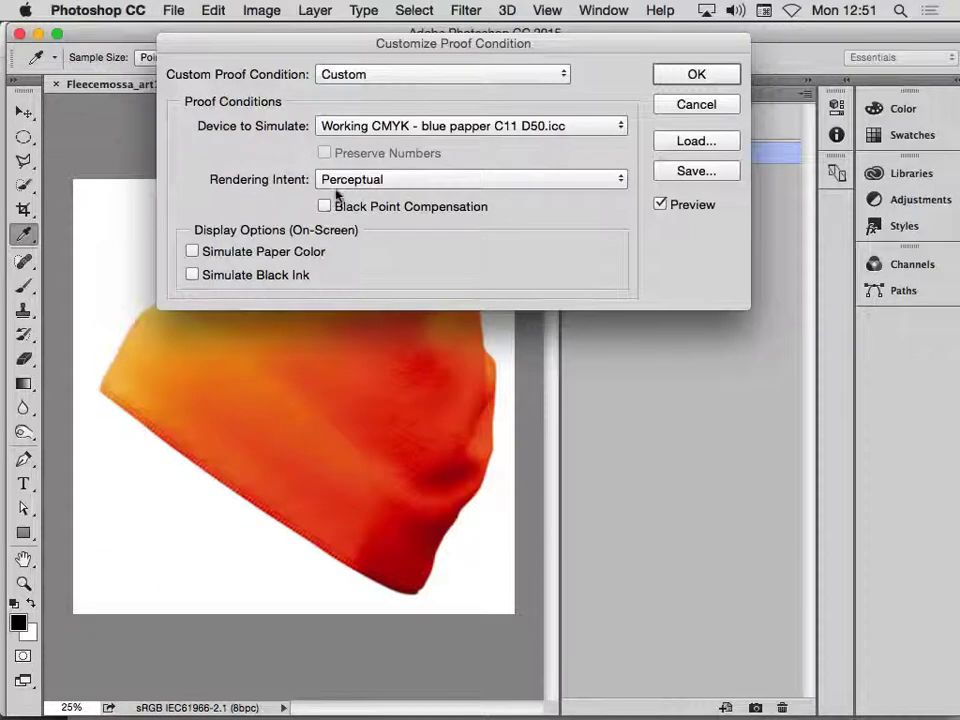
{"action": "left_click", "coordinate": [234, 251]}
{"action": "left_click_drag", "start_coordinate": [269, 53], "coordinate": [284, 79]}
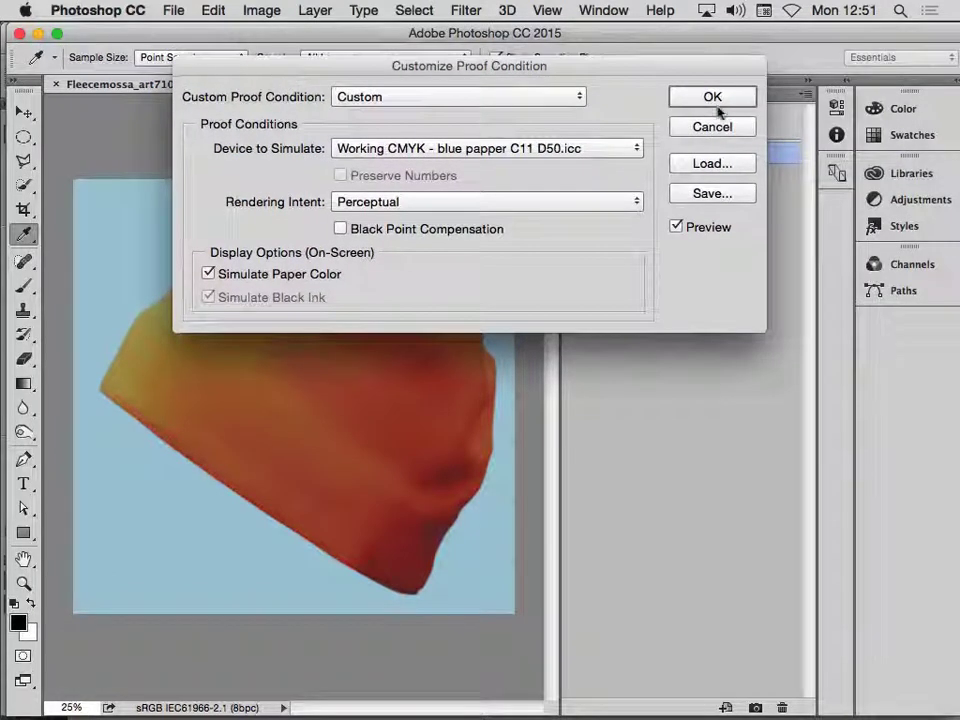
- Save the proof setup over Blå C11 Sim Papper.psf in the Proofing folder and apply it to the hat image
{"action": "left_click", "coordinate": [722, 196]}
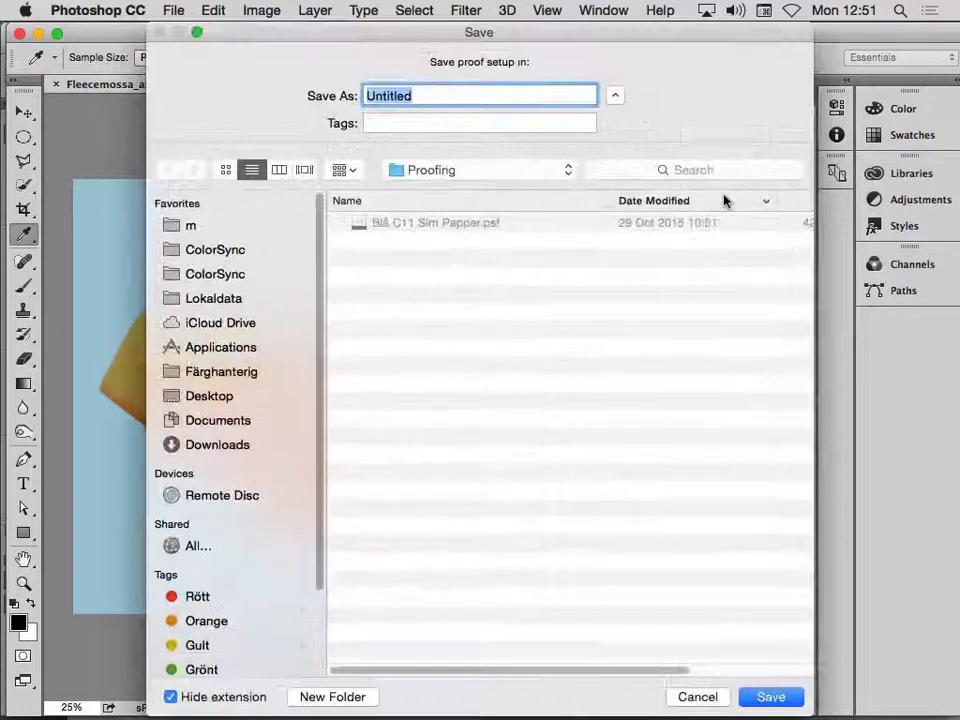
{"action": "left_click", "coordinate": [500, 225]}
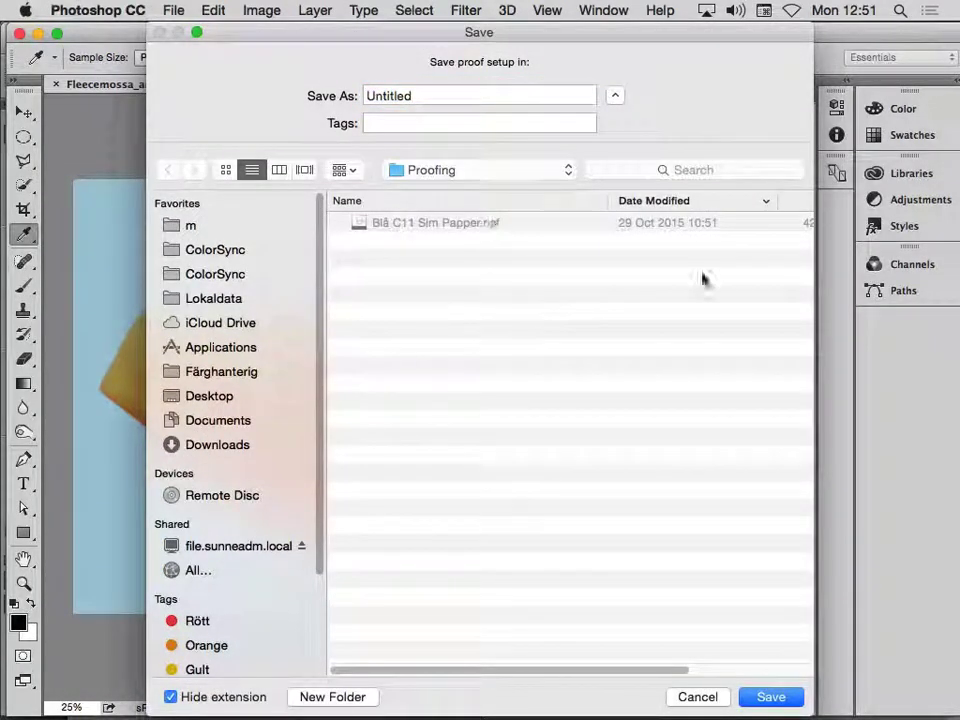
{"action": "left_click", "coordinate": [470, 226]}
{"action": "left_click", "coordinate": [771, 697]}
{"action": "left_click", "coordinate": [634, 154]}
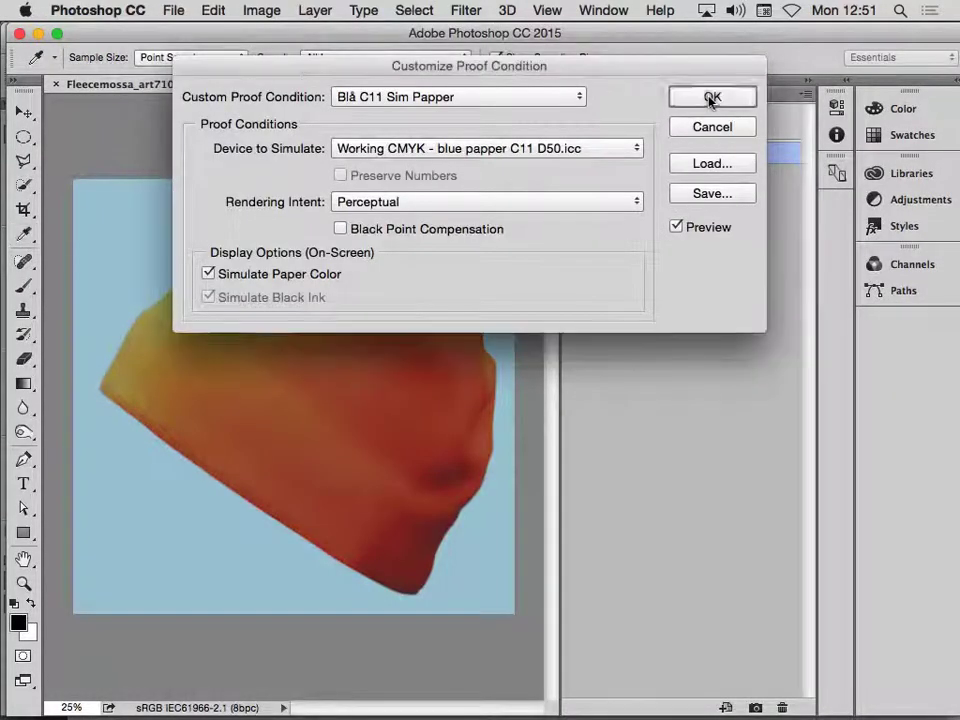
{"action": "left_click", "coordinate": [710, 95]}
- Show the image's layers and add a Hue/Saturation adjustment layer above the Background
{"action": "key", "text": "b"}
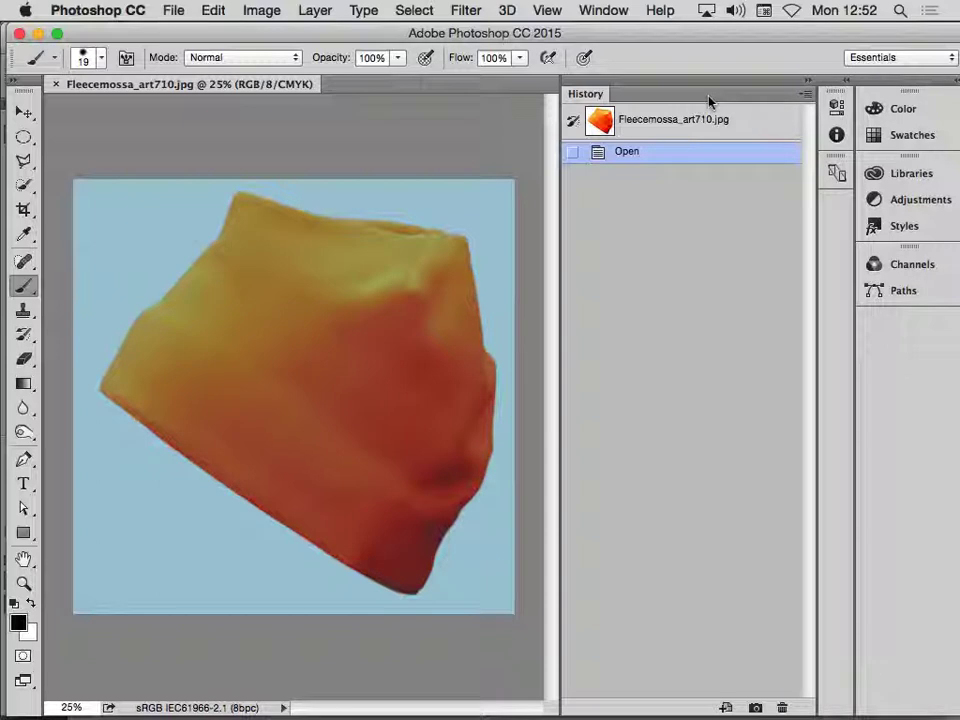
{"action": "left_click", "coordinate": [605, 10]}
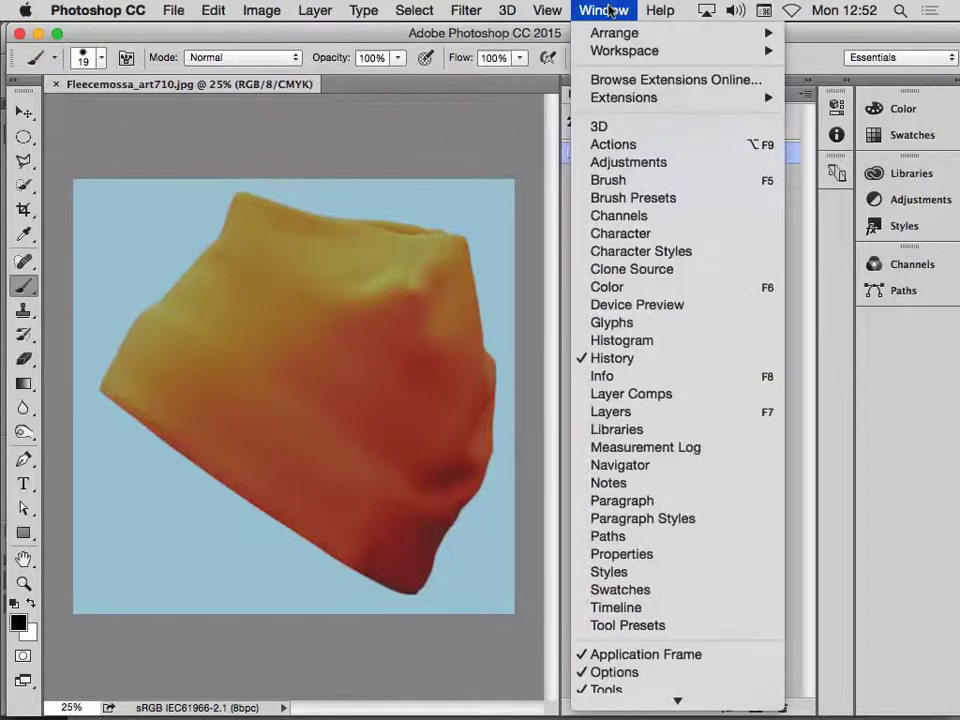
{"action": "left_click", "coordinate": [686, 412]}
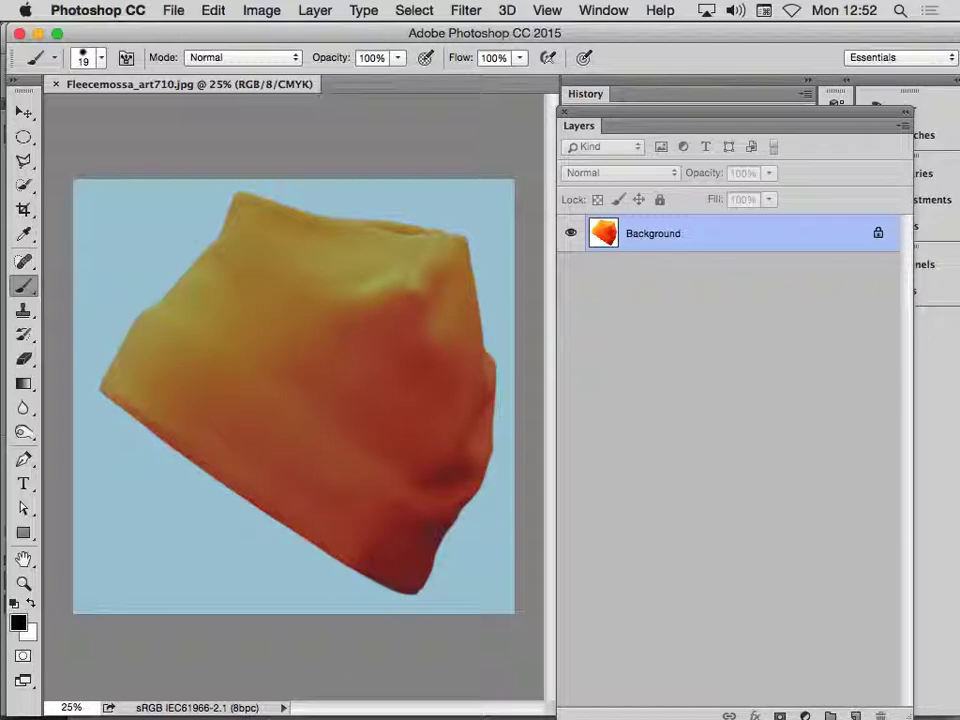
{"action": "left_click", "coordinate": [805, 716]}
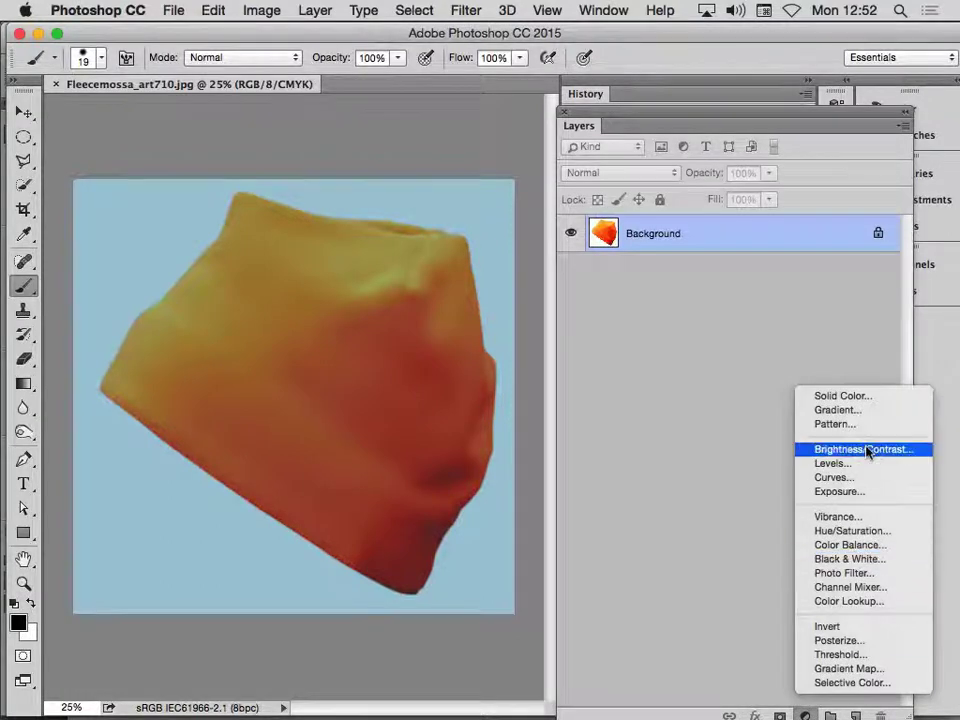
{"action": "left_click", "coordinate": [859, 532]}
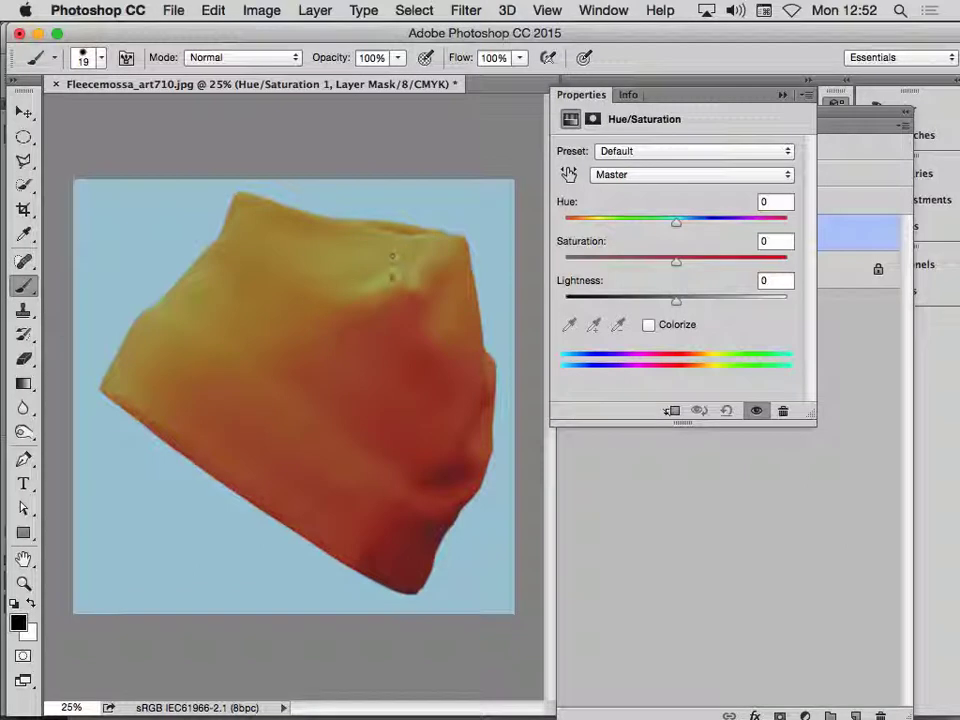
- Sample the hat's yellow area with on-image adjustment and set the Yellows hue to -10
{"action": "left_click", "coordinate": [568, 174]}
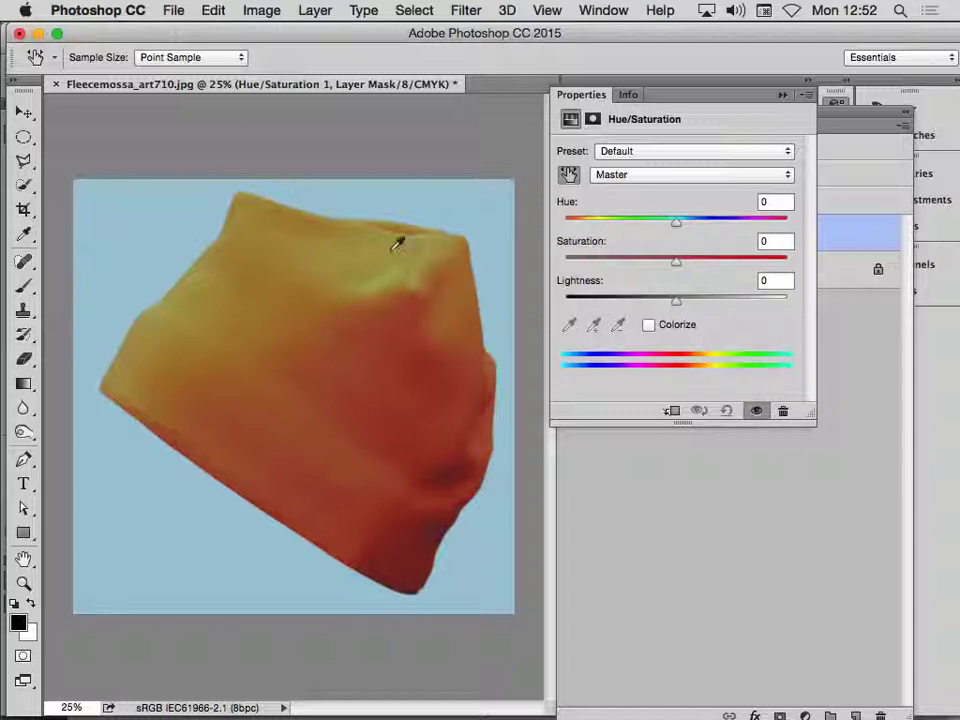
{"action": "left_click", "coordinate": [399, 267]}
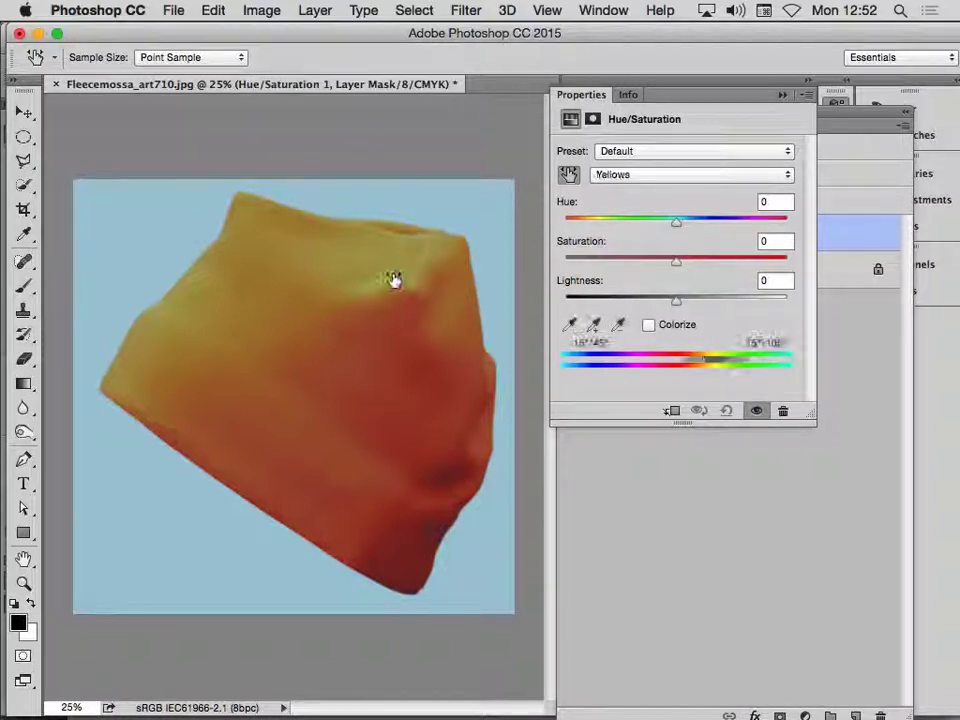
{"action": "left_click_drag", "start_coordinate": [391, 280], "coordinate": [381, 279]}
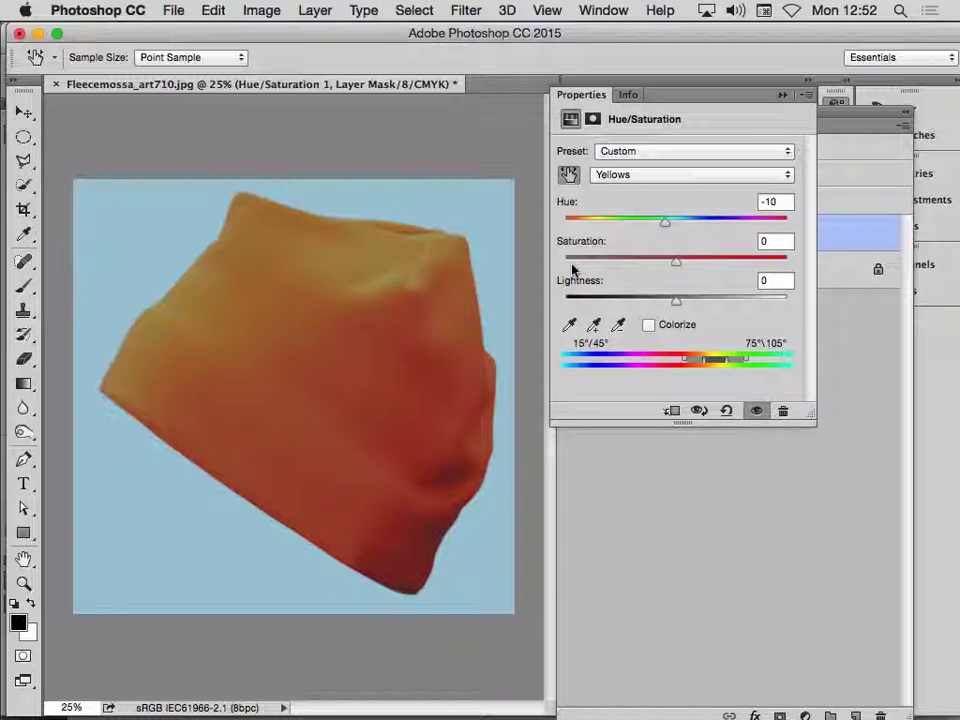
- Turn off proof colours and toggle the Hue/Saturation layer's visibility off and on to compare the hat's colours
{"action": "left_click", "coordinate": [545, 10]}
{"action": "left_click", "coordinate": [546, 52]}
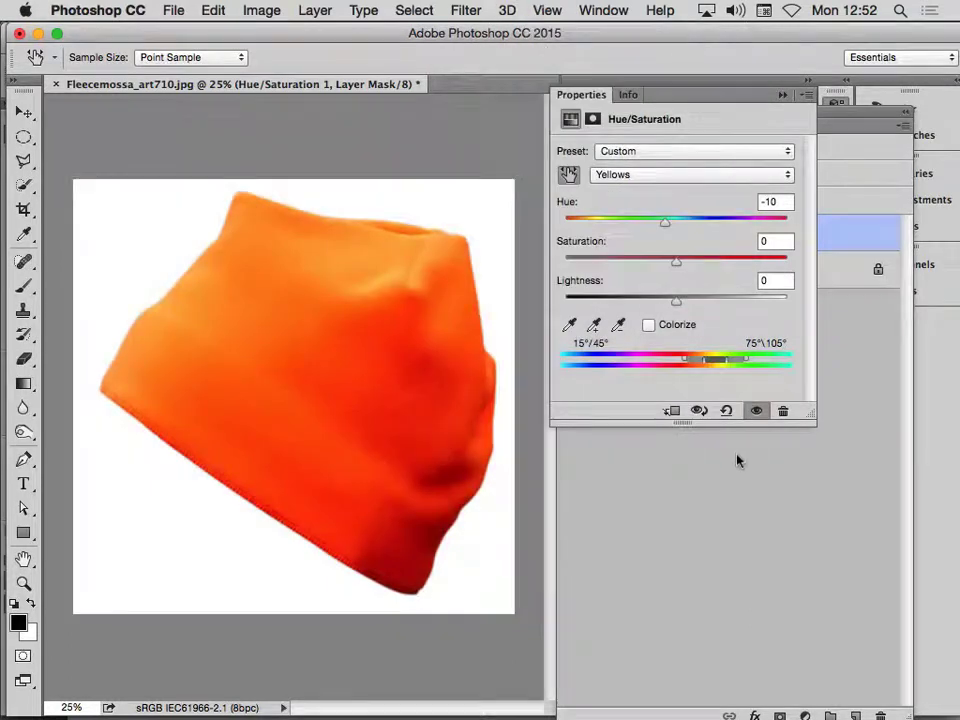
{"action": "left_click", "coordinate": [857, 367]}
{"action": "left_click", "coordinate": [570, 234]}
{"action": "left_click", "coordinate": [570, 234]}
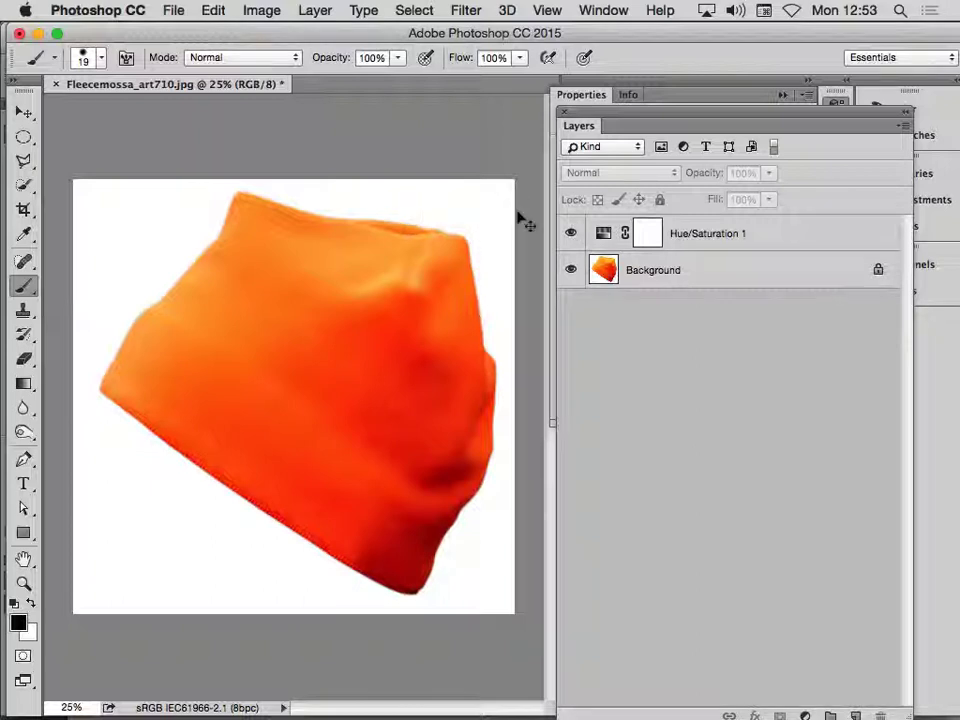
- Save the adjusted hat as Fleecemossa_art710.psd on the desktop with maximized compatibility and close the image
{"action": "key", "text": "super+w"}
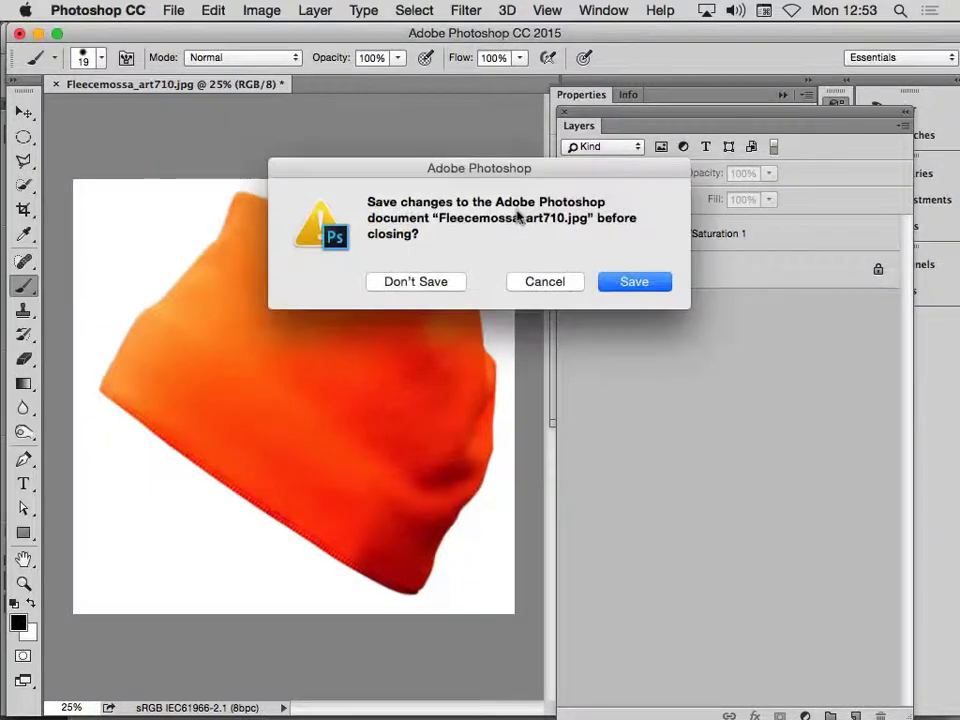
{"action": "left_click", "coordinate": [659, 287]}
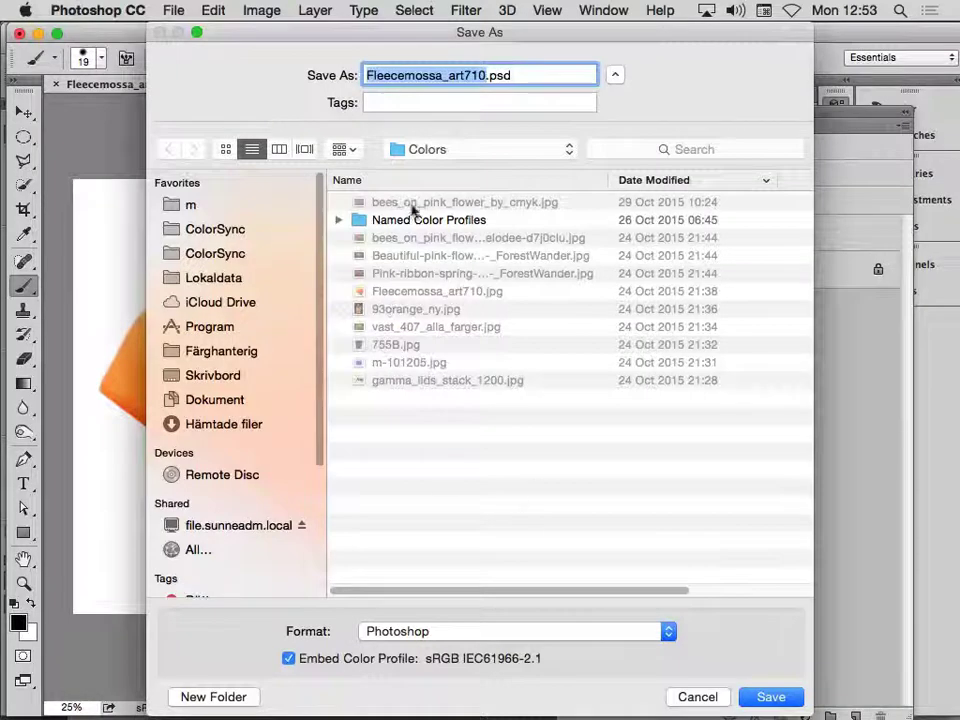
{"action": "left_click", "coordinate": [232, 375]}
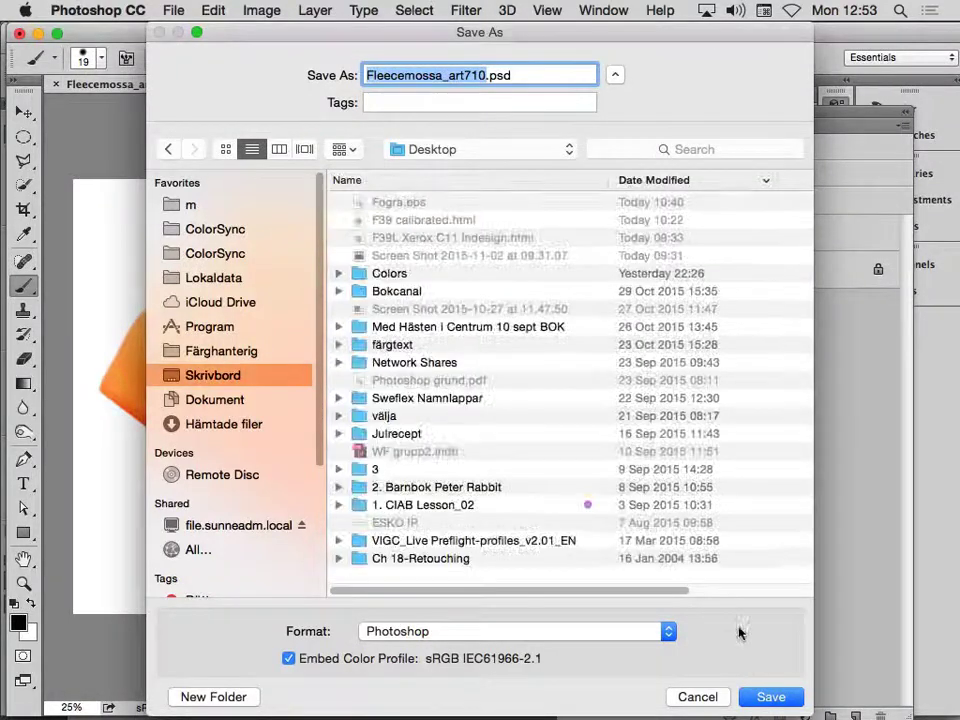
{"action": "left_click", "coordinate": [766, 697]}
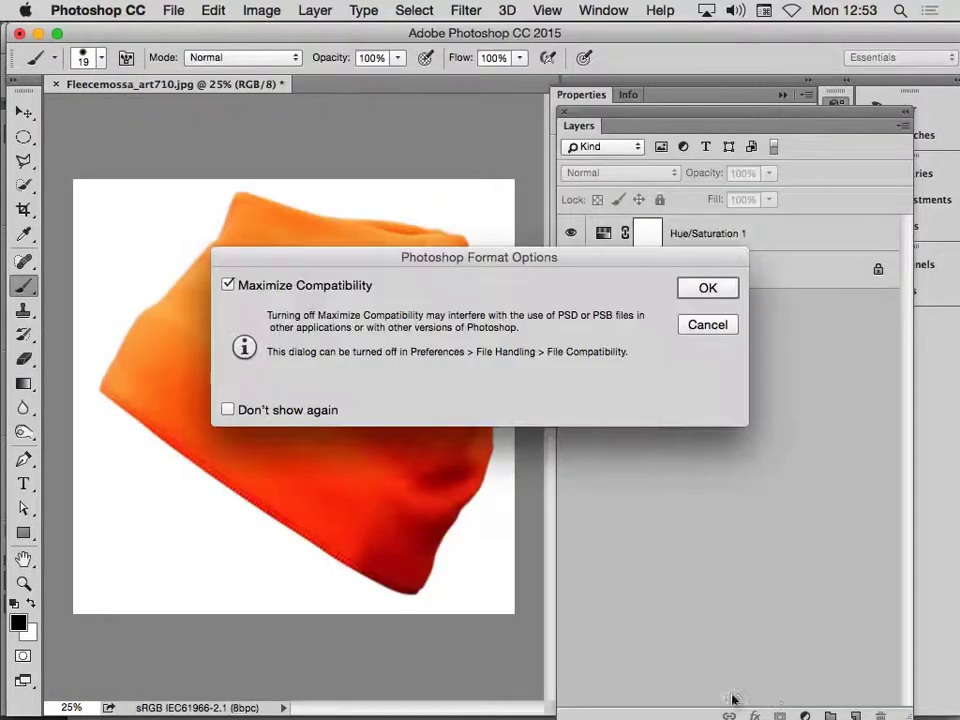
{"action": "left_click", "coordinate": [703, 290]}
{"action": "key", "text": "super+w"}
- Switch to InDesign and apply a custom proof setup for blue papper C11 D50.icc with paper colour simulation
{"action": "key", "text": "super+Tab"}
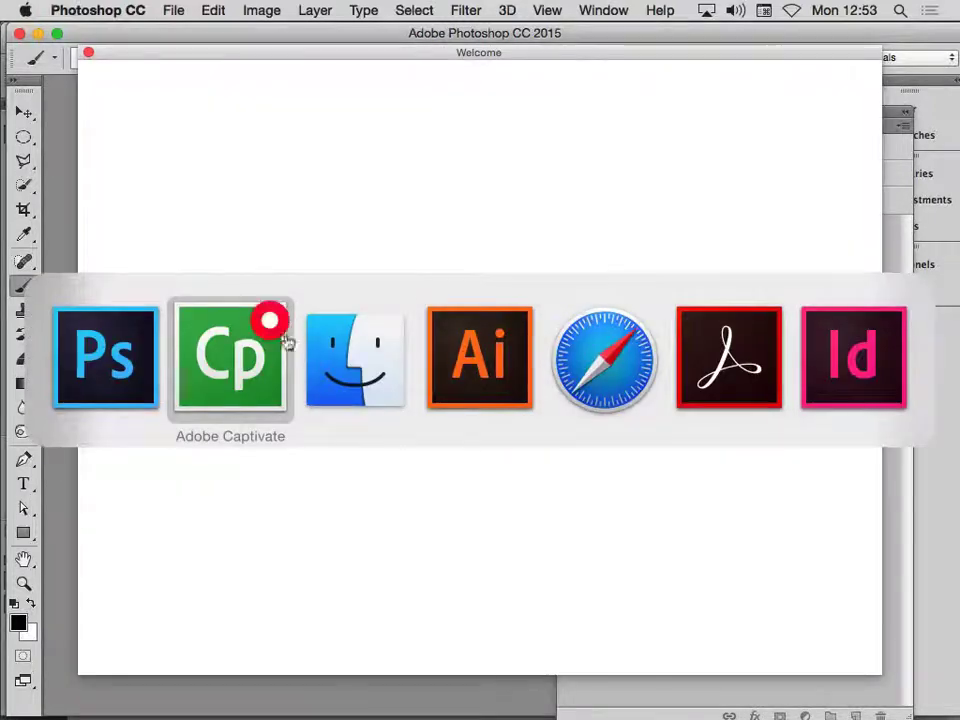
{"action": "left_click", "coordinate": [812, 325]}
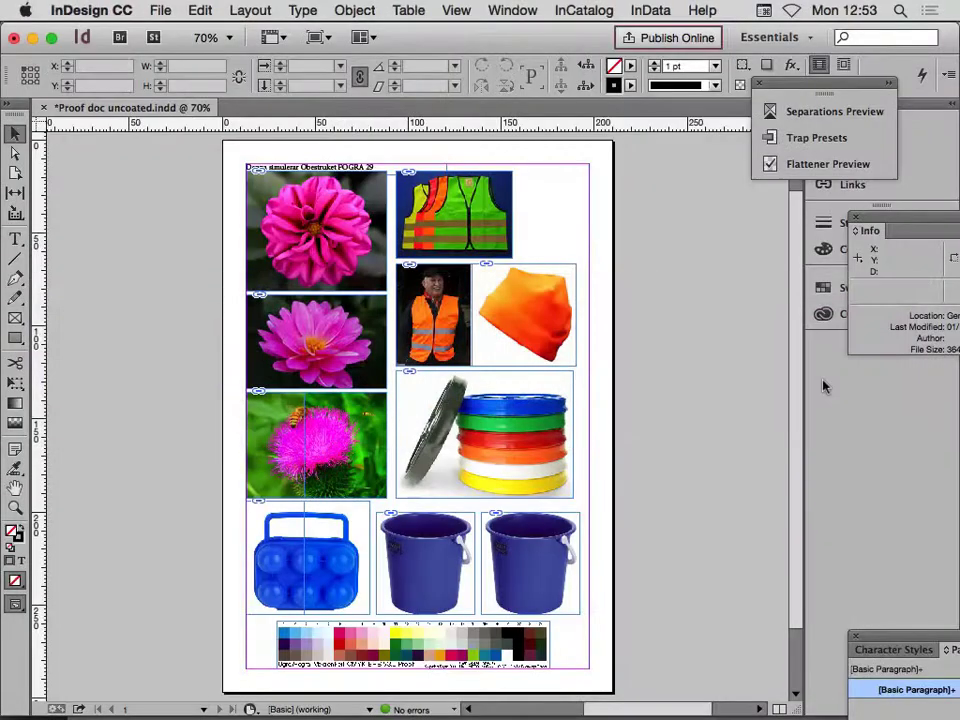
{"action": "left_click", "coordinate": [460, 9]}
{"action": "mouse_move", "coordinate": [467, 62]}
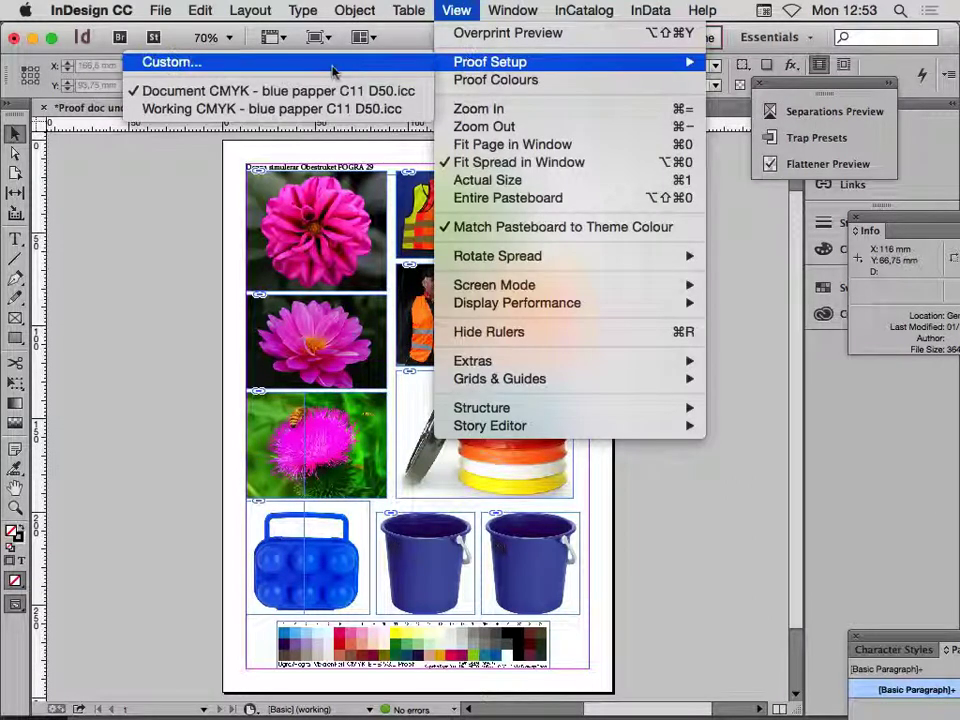
{"action": "left_click", "coordinate": [333, 72]}
{"action": "left_click", "coordinate": [183, 181]}
{"action": "left_click", "coordinate": [564, 120]}
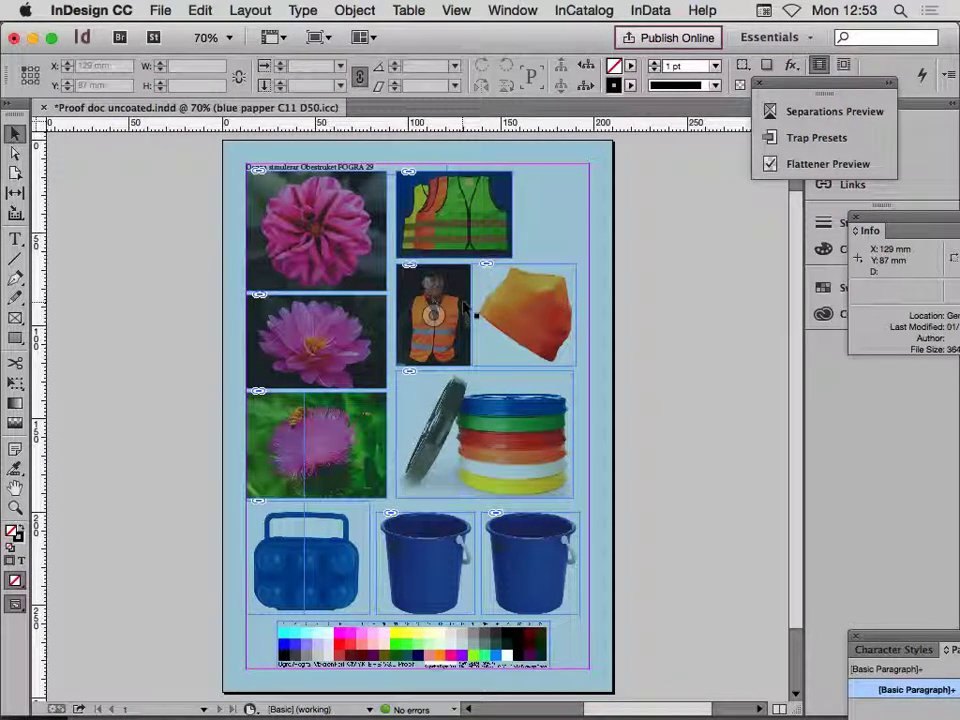
- Replace the orange fleece hat image on the page with Fleecemossa_art710.psd from the desktop
{"action": "key", "text": "z"}
{"action": "left_click_drag", "start_coordinate": [473, 233], "coordinate": [664, 392]}
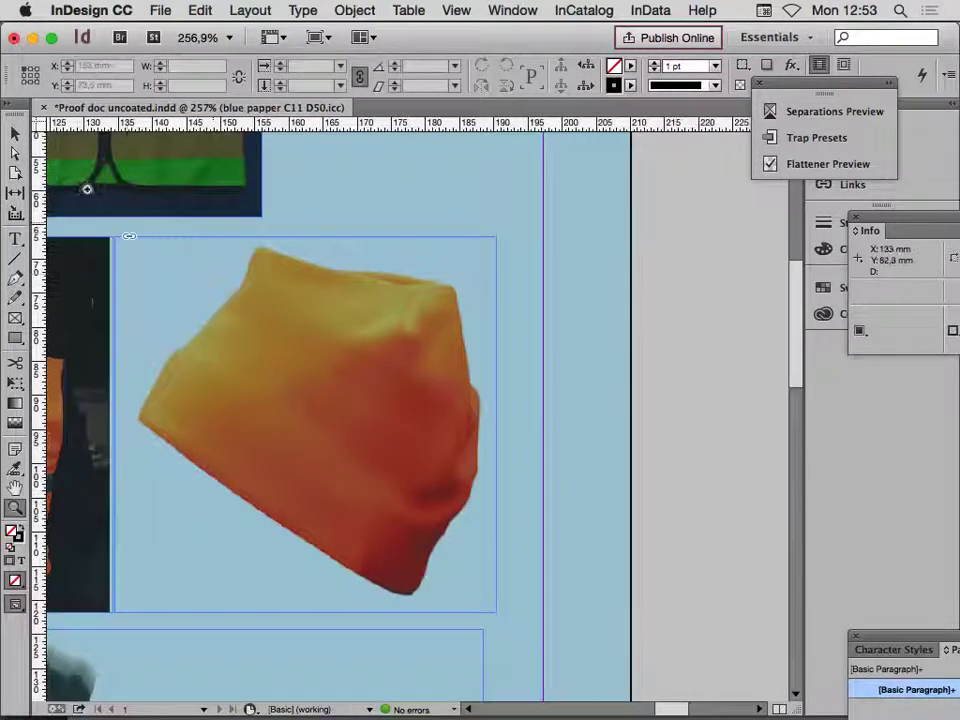
{"action": "left_click", "coordinate": [14, 132]}
{"action": "left_click", "coordinate": [304, 423]}
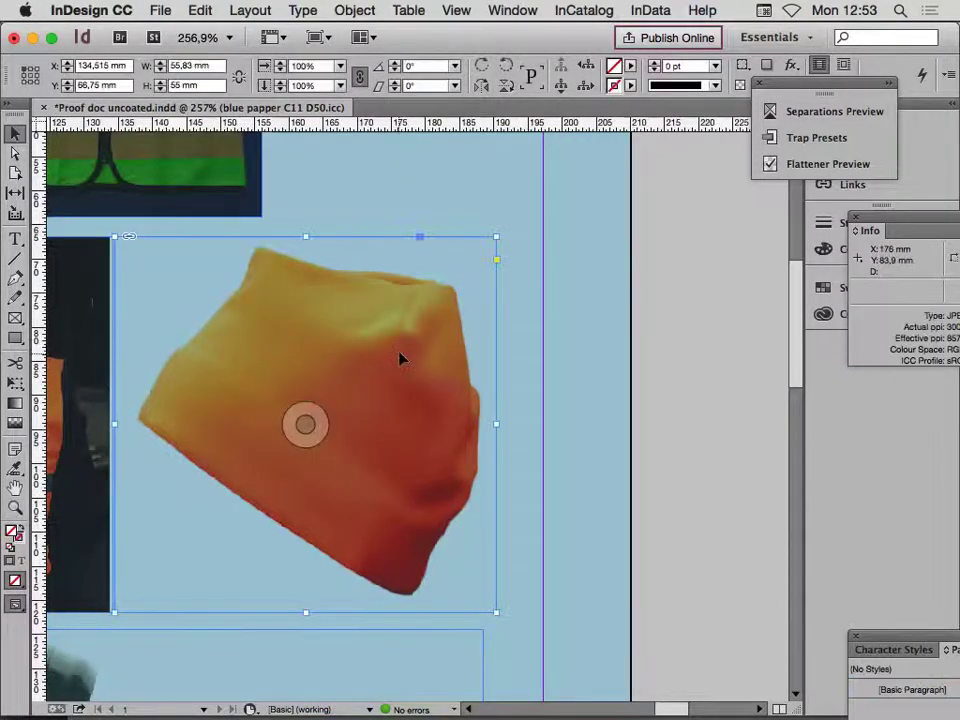
{"action": "key", "text": "super+d"}
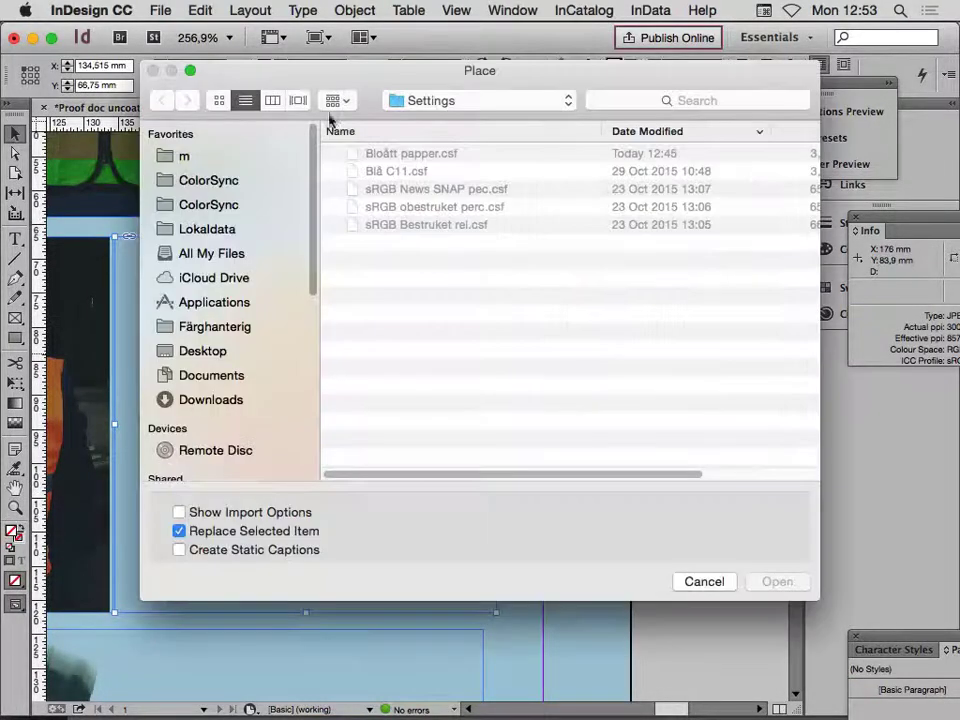
{"action": "left_click", "coordinate": [195, 350]}
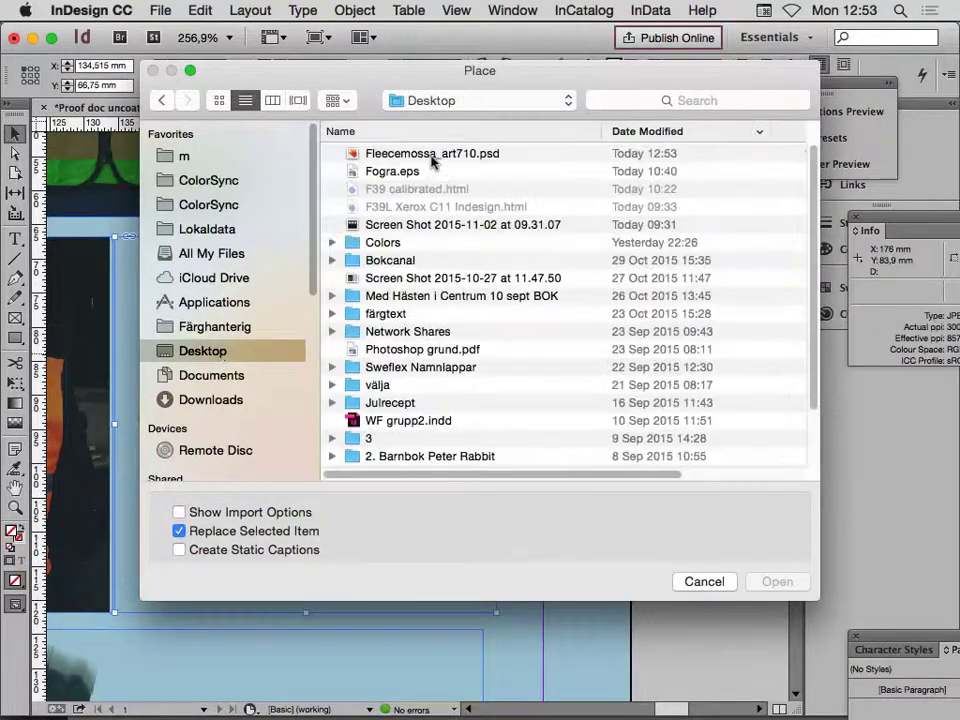
{"action": "left_click", "coordinate": [432, 155]}
{"action": "left_click", "coordinate": [786, 585]}
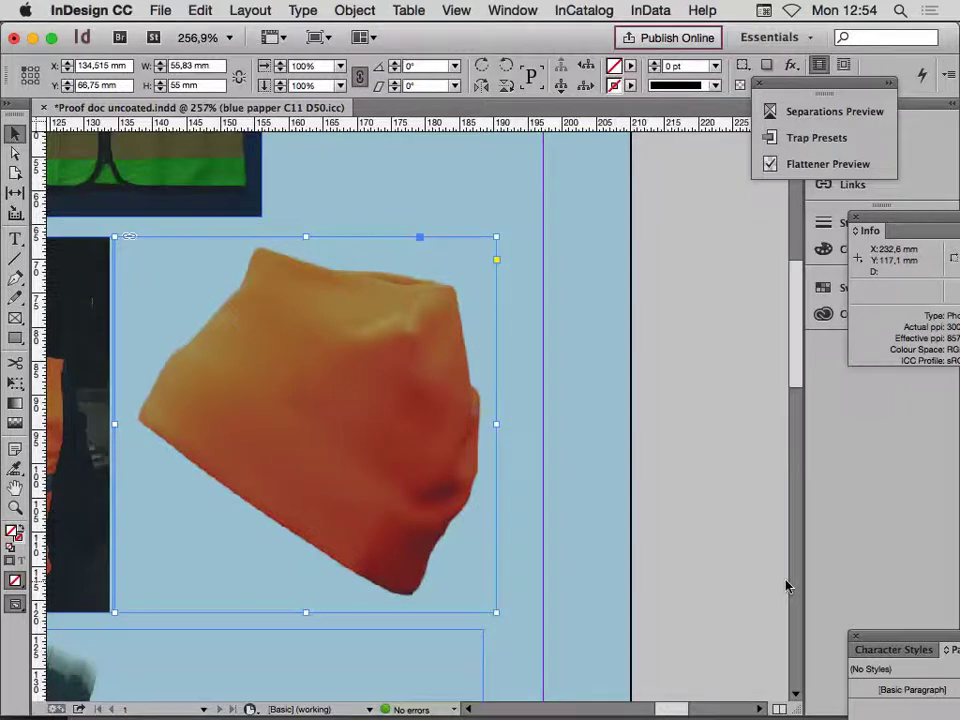
- Open the colour management print settings and set the printer profile to Standardpapper C11 D50.icc
{"action": "key", "text": "super+0"}
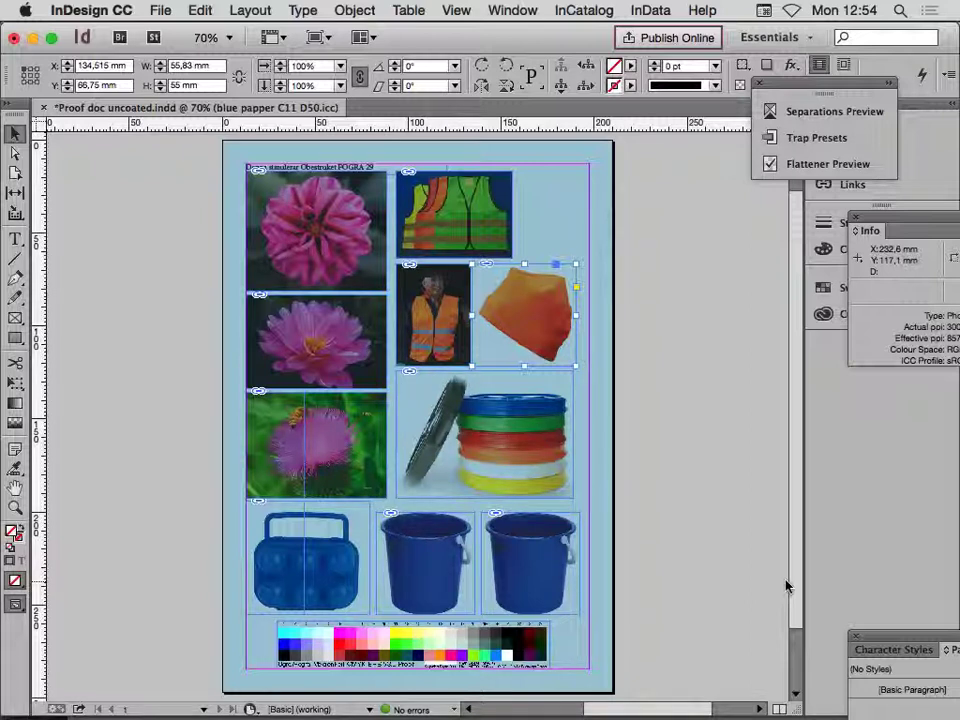
{"action": "key", "text": "super+p"}
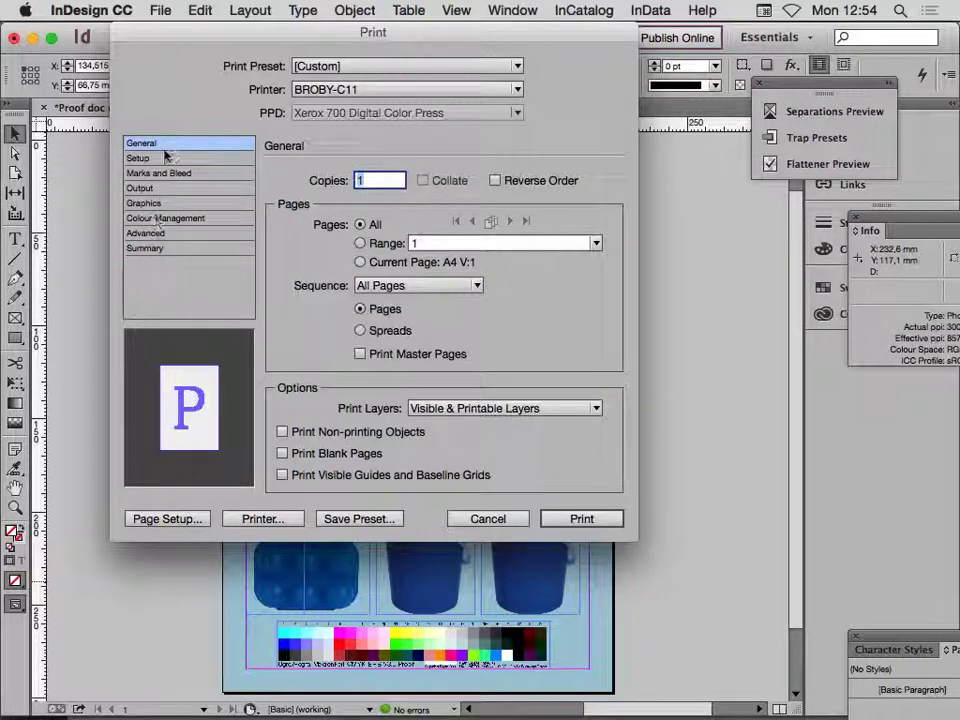
{"action": "left_click", "coordinate": [175, 220]}
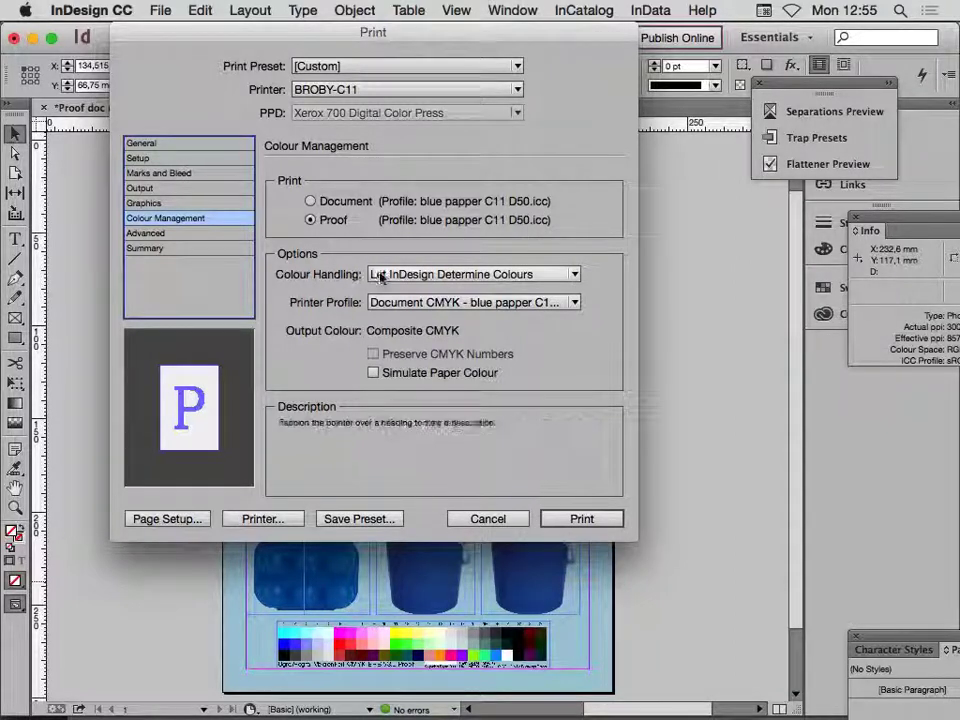
{"action": "left_click", "coordinate": [454, 302]}
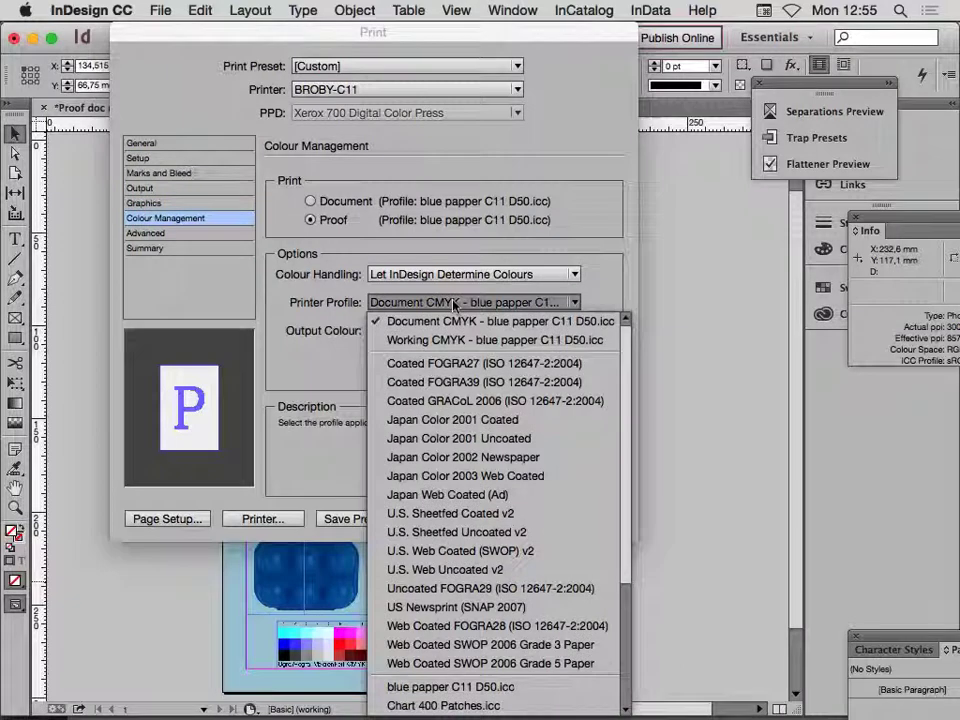
{"action": "scroll", "coordinate": [623, 404], "scroll_direction": "down", "scroll_amount": 5}
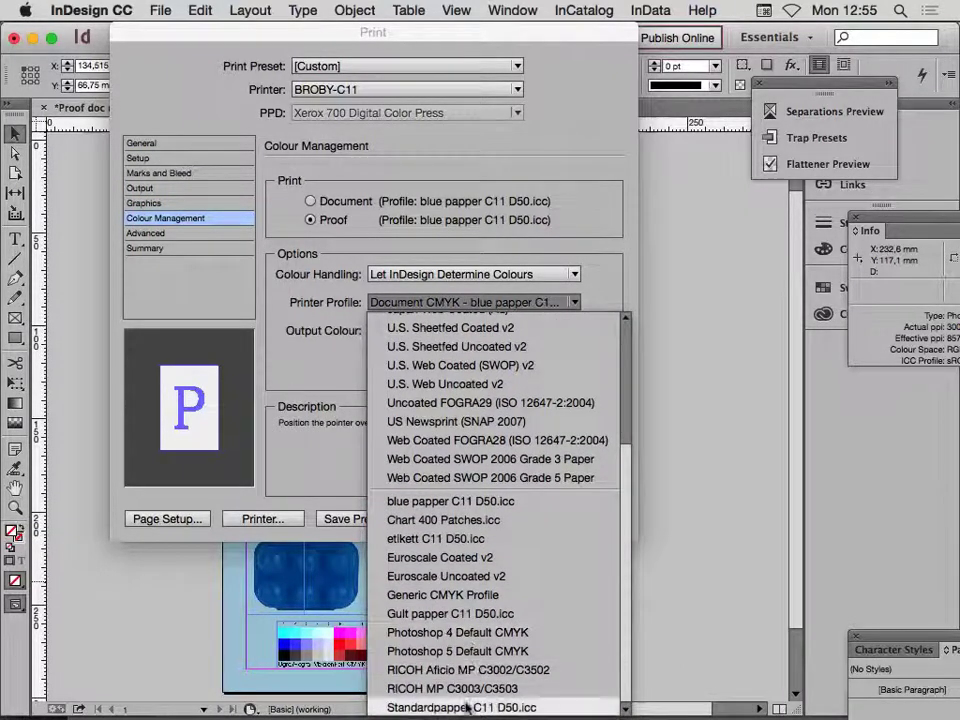
{"action": "left_click", "coordinate": [465, 706]}
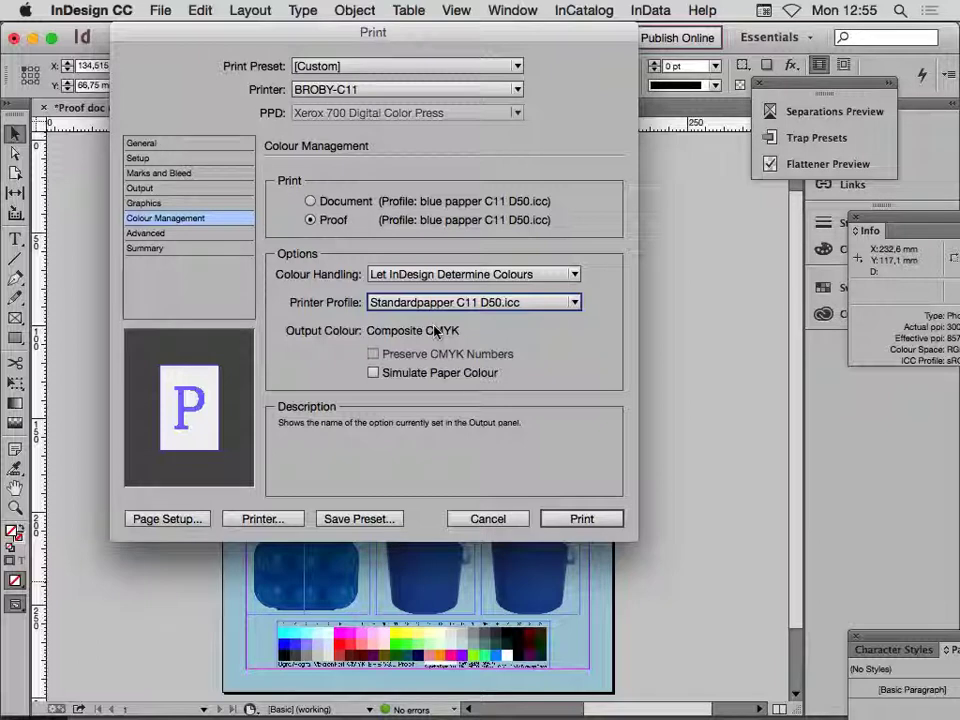
- Enable Simulate Paper Colour for the proof output and try to print the document on BROBY-C11
{"action": "left_click", "coordinate": [375, 373]}
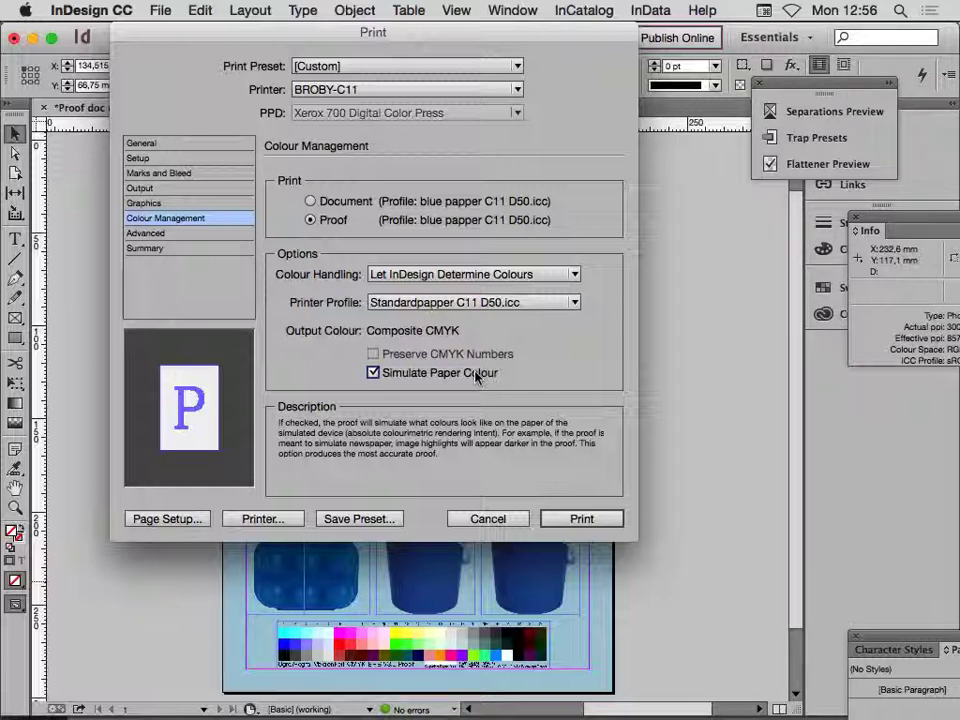
{"action": "mouse_move", "coordinate": [322, 229]}
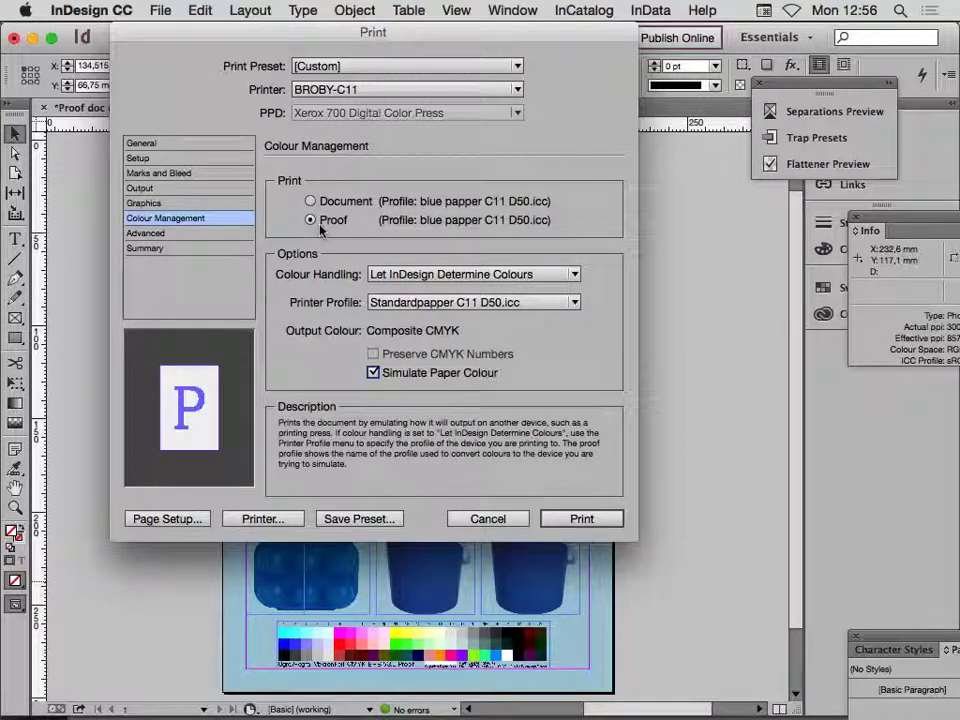
{"action": "left_click", "coordinate": [582, 519]}
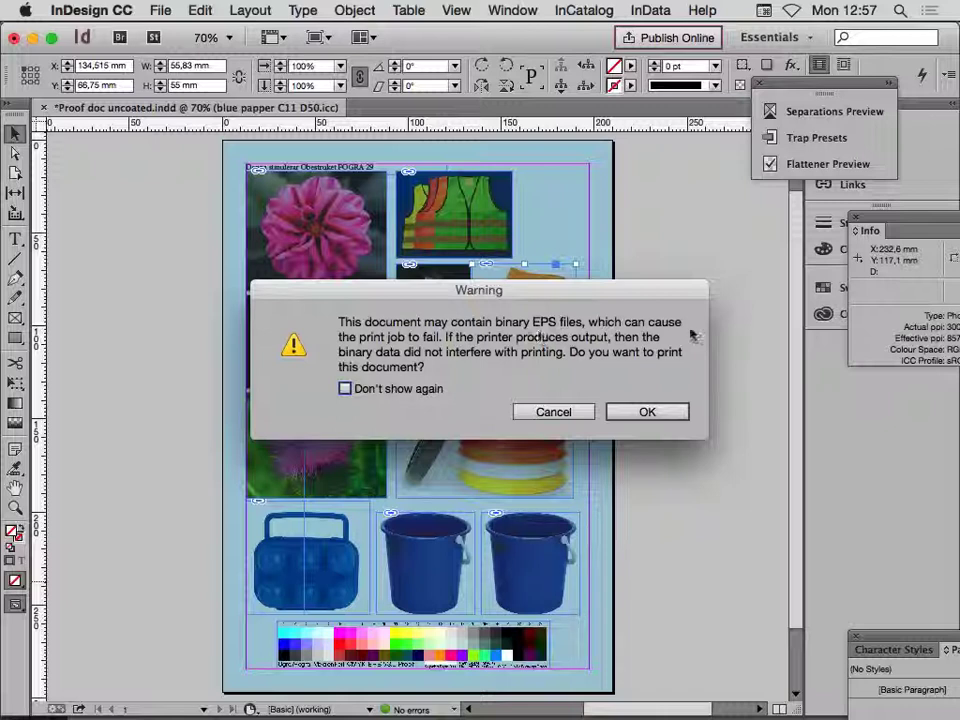
{"action": "left_click", "coordinate": [585, 413]}
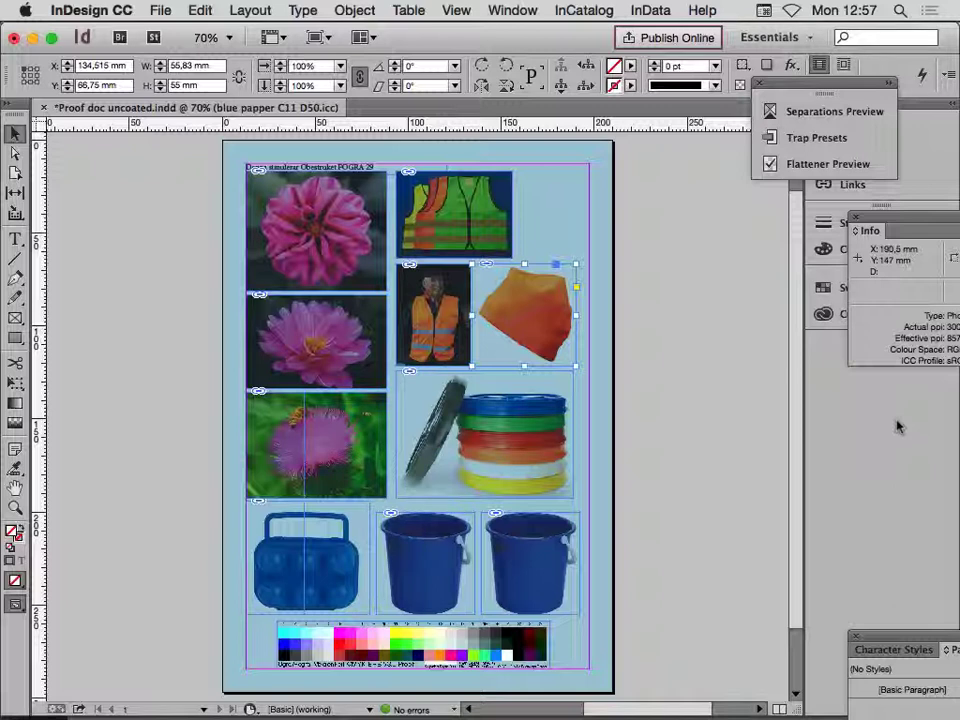
{"action": "key", "text": "super+p"}
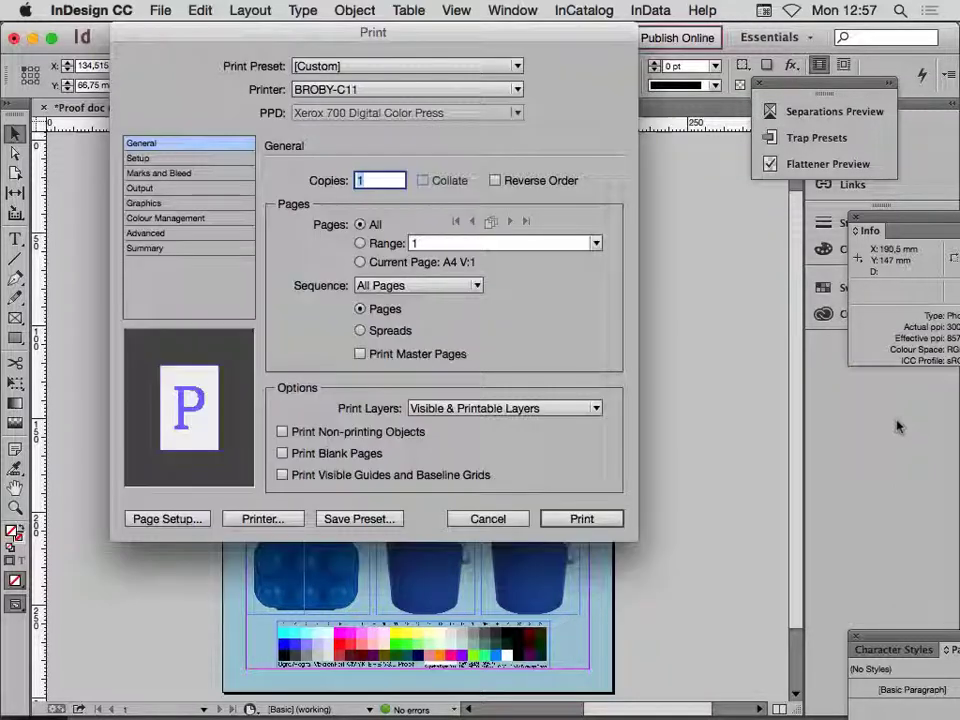
{"action": "left_click", "coordinate": [165, 217]}
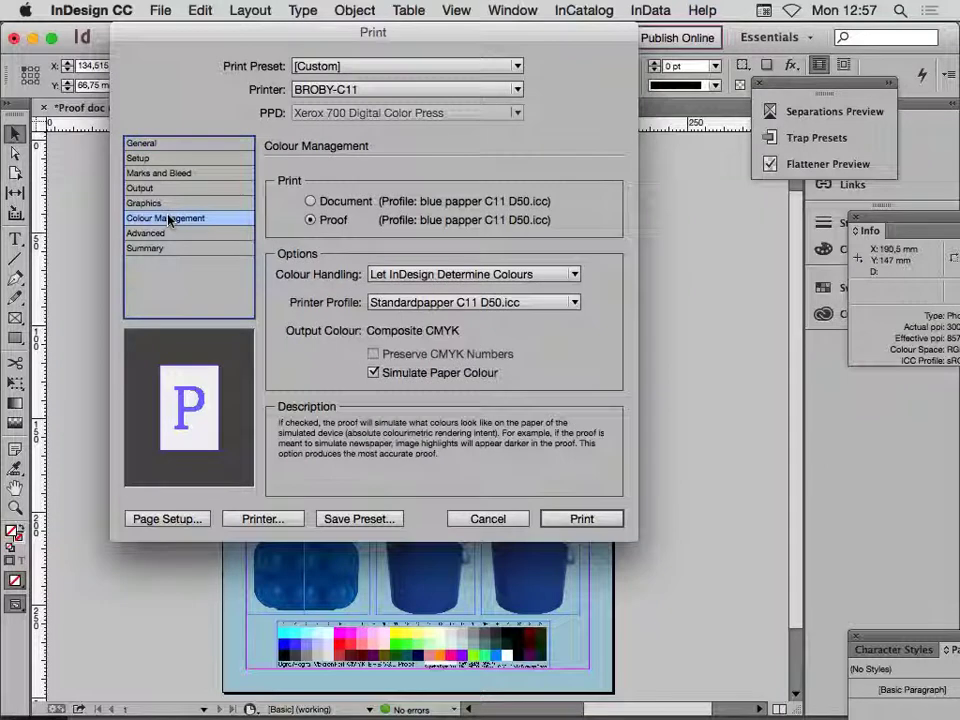
{"action": "left_click", "coordinate": [310, 202]}
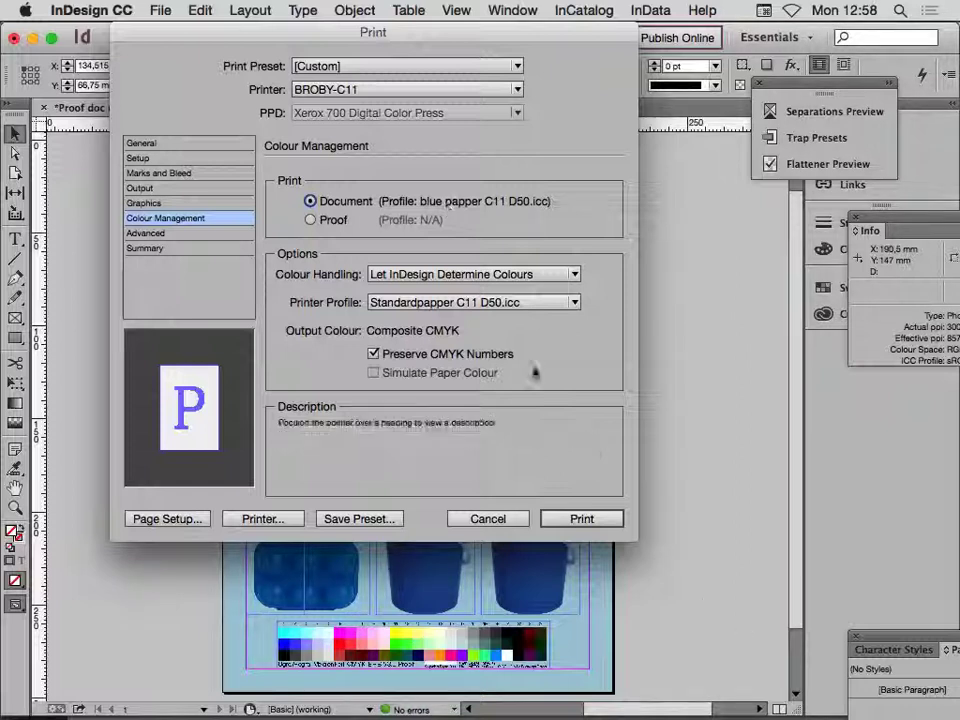
{"action": "left_click", "coordinate": [494, 518]}
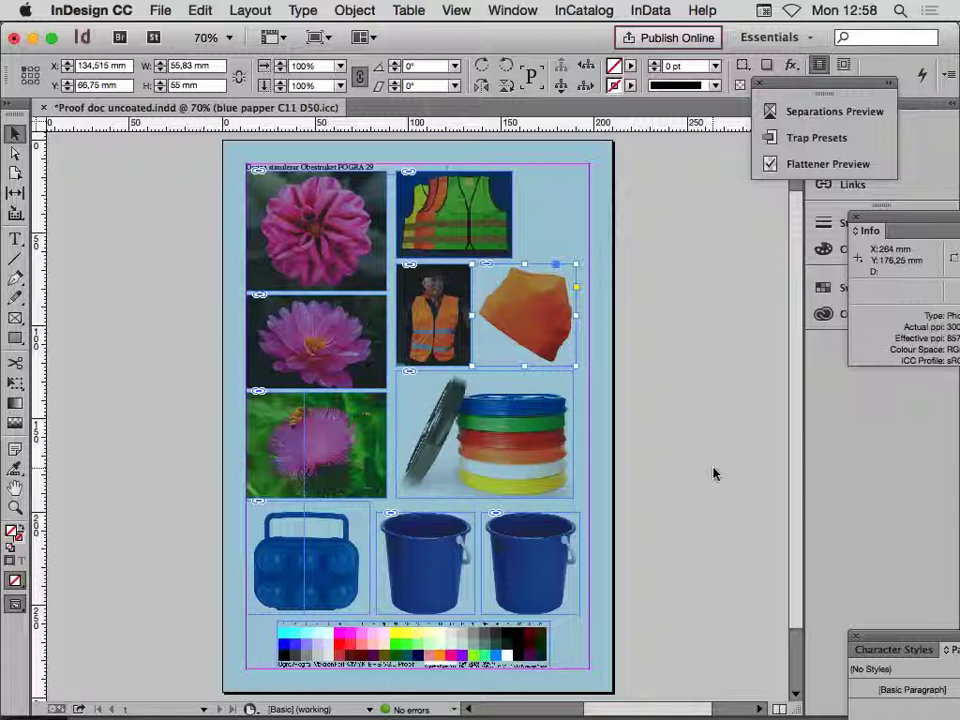
- Start exporting the document to the desktop as an Adobe PDF (Print) file named Blå PDF
{"action": "key", "text": "super+e"}
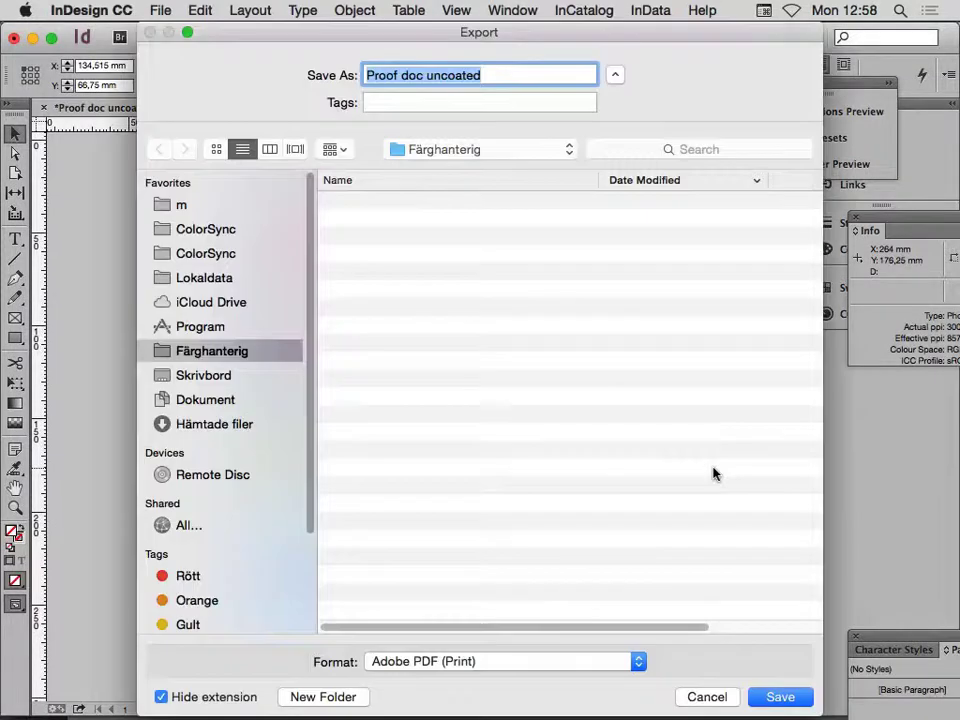
{"action": "left_click", "coordinate": [428, 75]}
{"action": "left_click", "coordinate": [185, 377]}
{"action": "triple_click", "coordinate": [514, 75]}
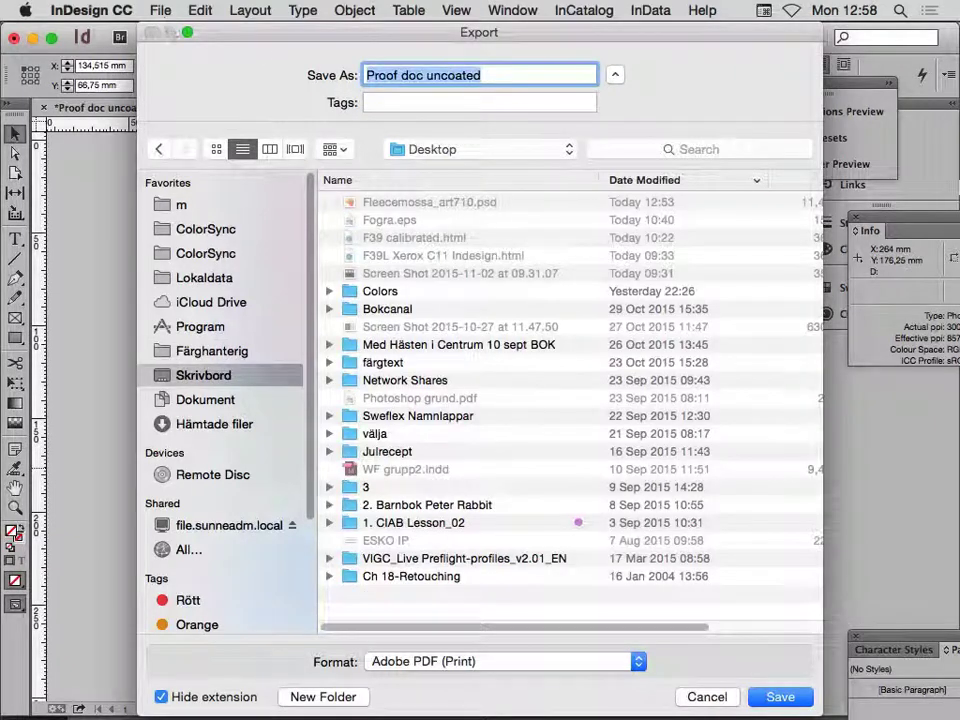
{"action": "type", "text": "Blå "}
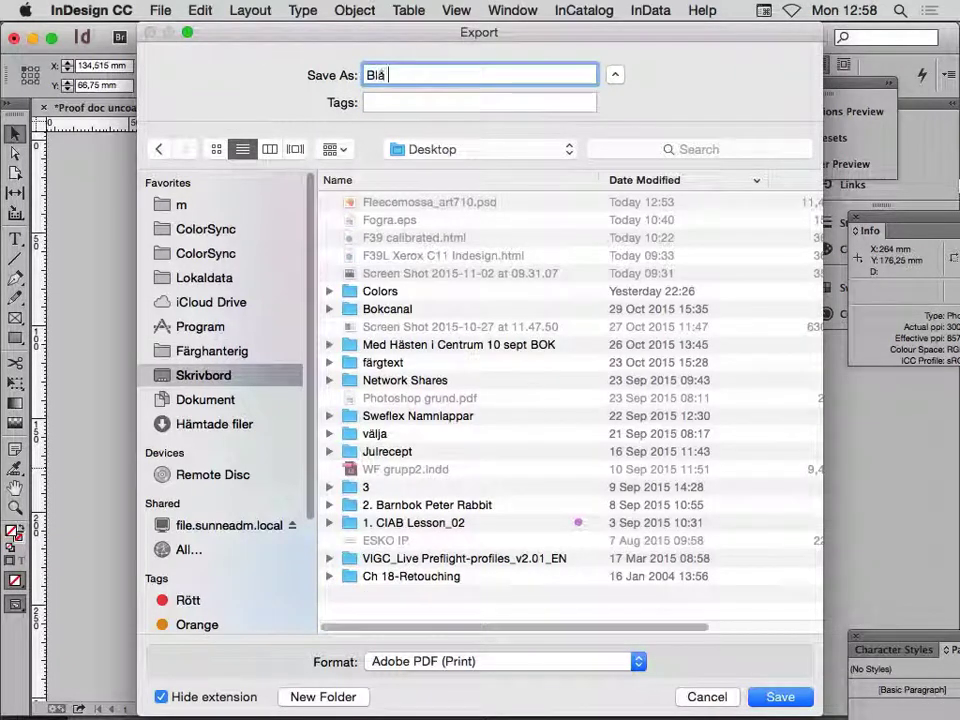
{"action": "type", "text": "PDF"}
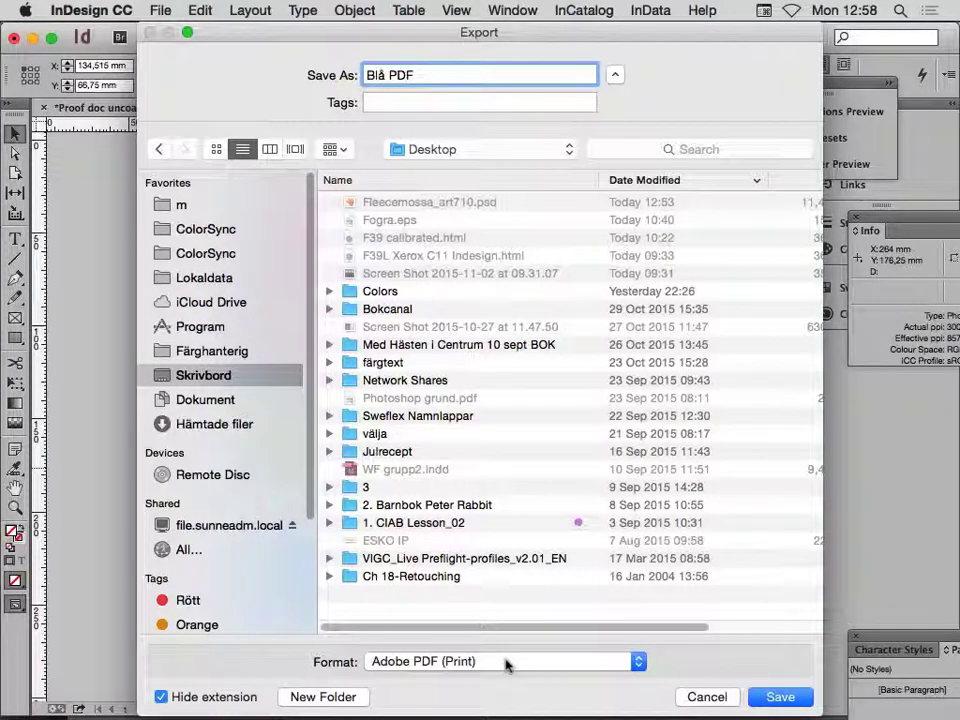
{"action": "left_click", "coordinate": [780, 697]}
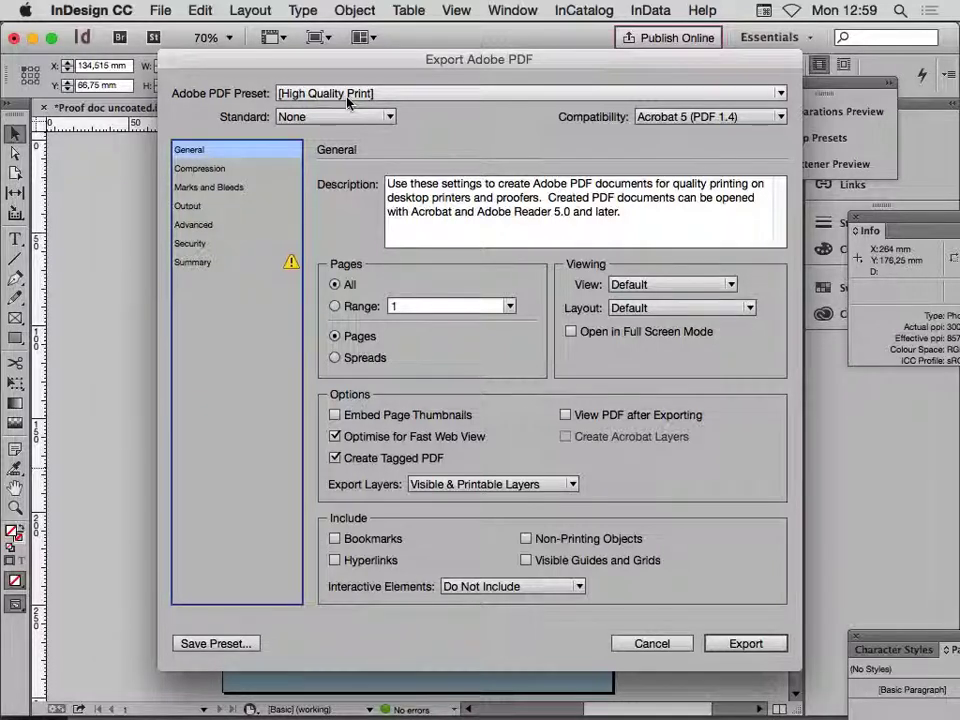
- Export the PDF with the PDF/X-1a:2001 preset, checking its output colour settings, and review and dismiss the background task alert
{"action": "left_click", "coordinate": [348, 93]}
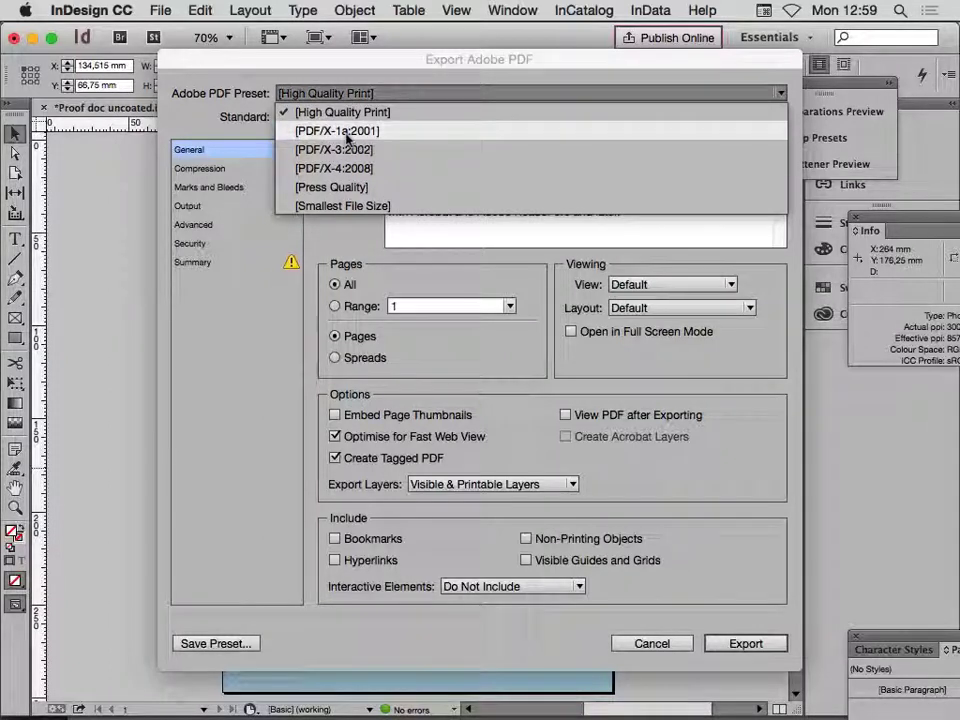
{"action": "left_click", "coordinate": [345, 132]}
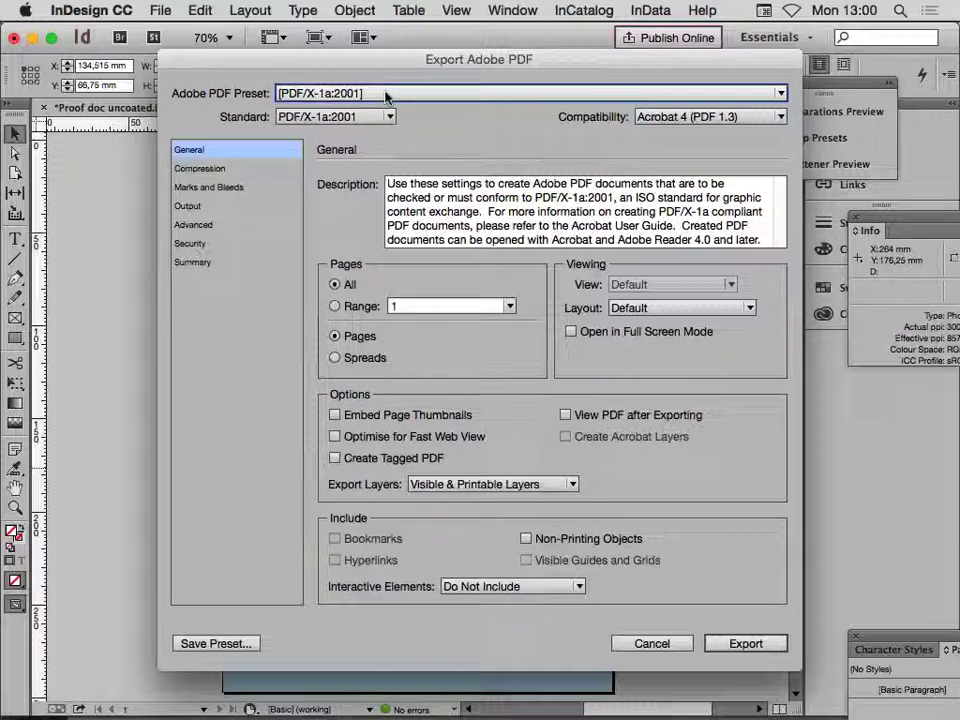
{"action": "left_click", "coordinate": [222, 207]}
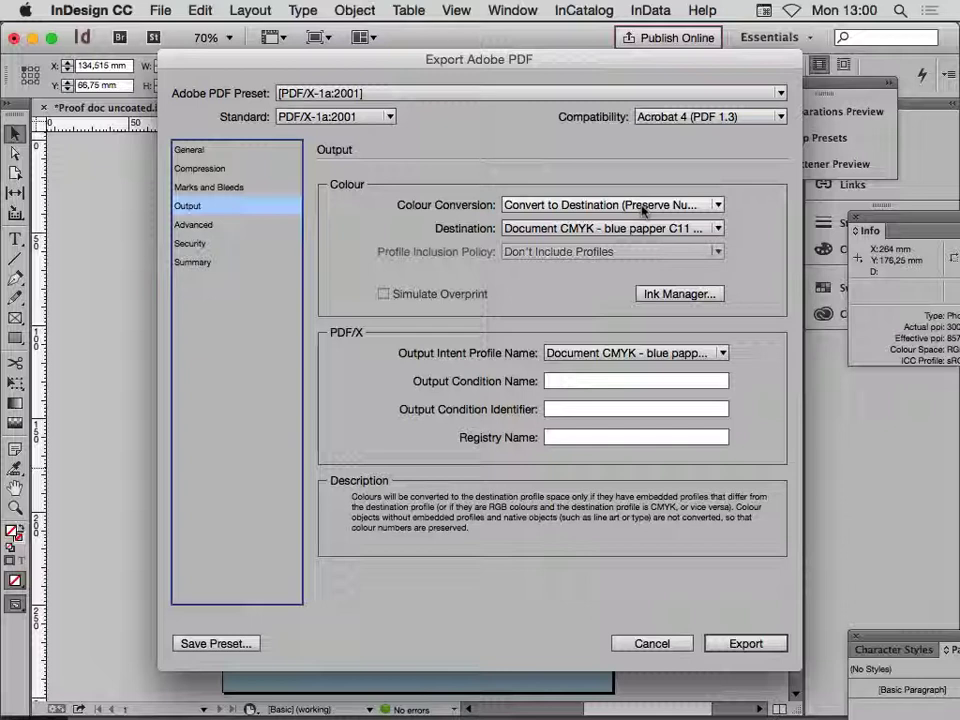
{"action": "left_click", "coordinate": [752, 642]}
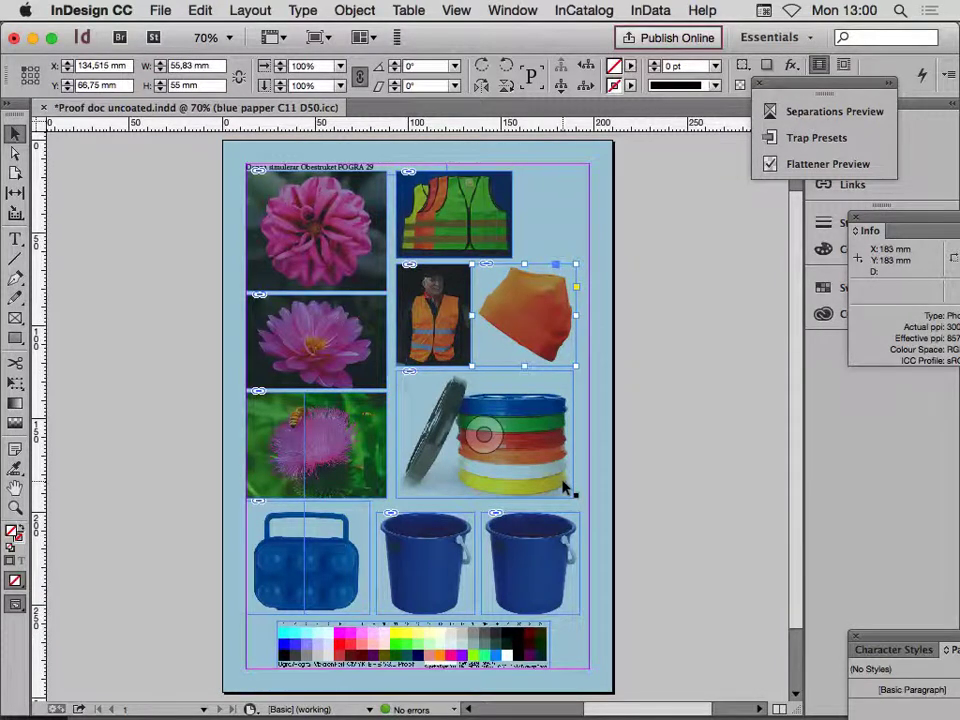
{"action": "key", "text": "super+Return"}
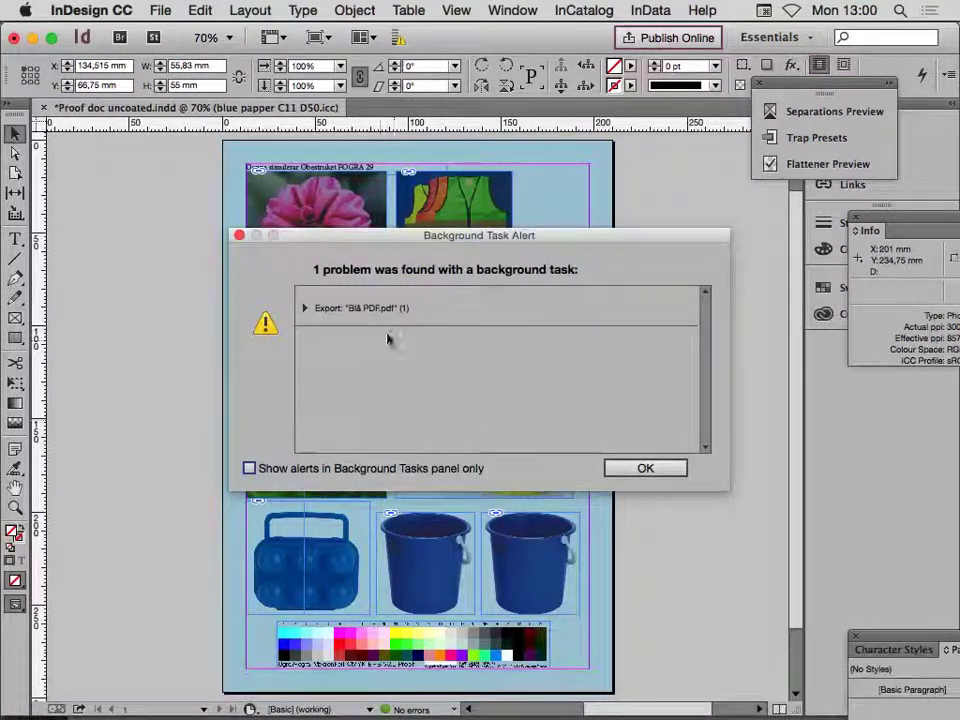
{"action": "left_click", "coordinate": [305, 309]}
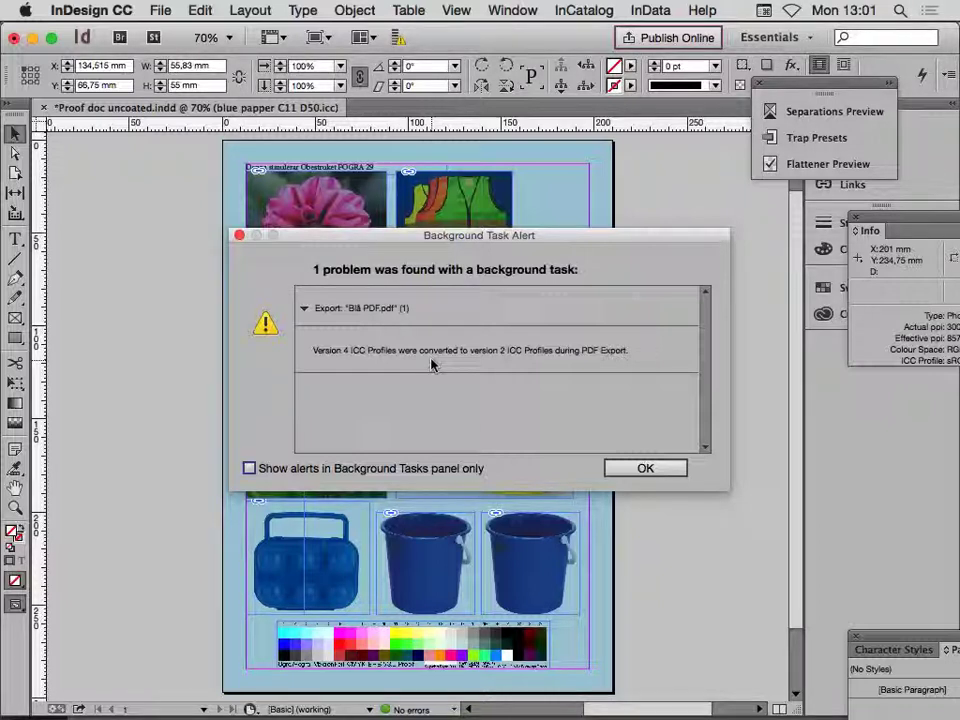
{"action": "left_click", "coordinate": [643, 472]}
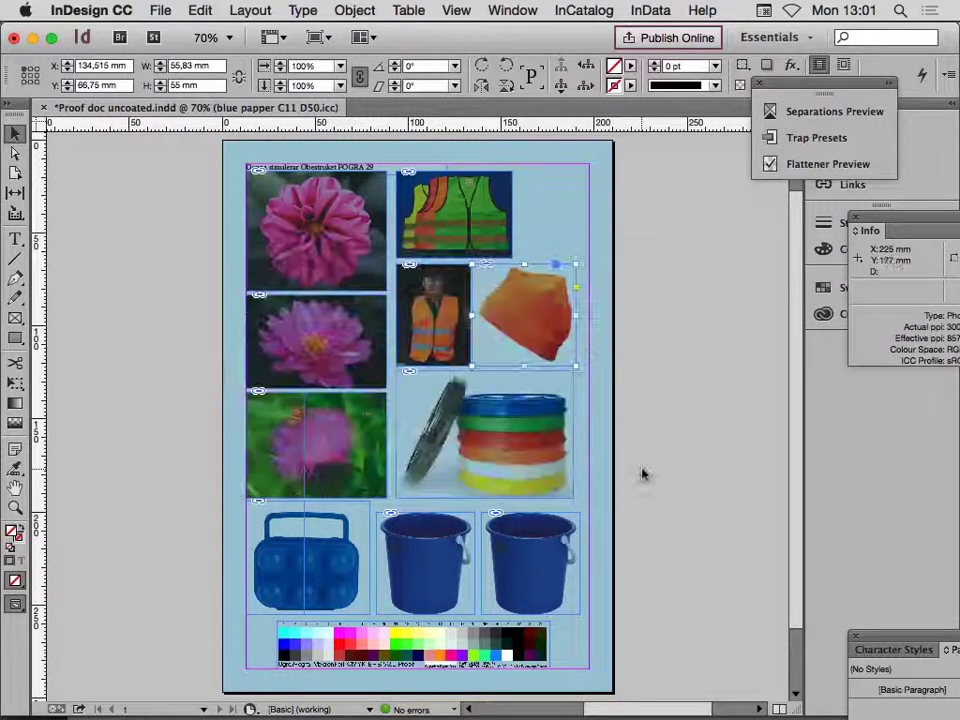
- Switch to Acrobat Pro, open Blå PDF.pdf from the desktop and enlarge its window to fill the screen
{"action": "key", "text": "super+Return"}
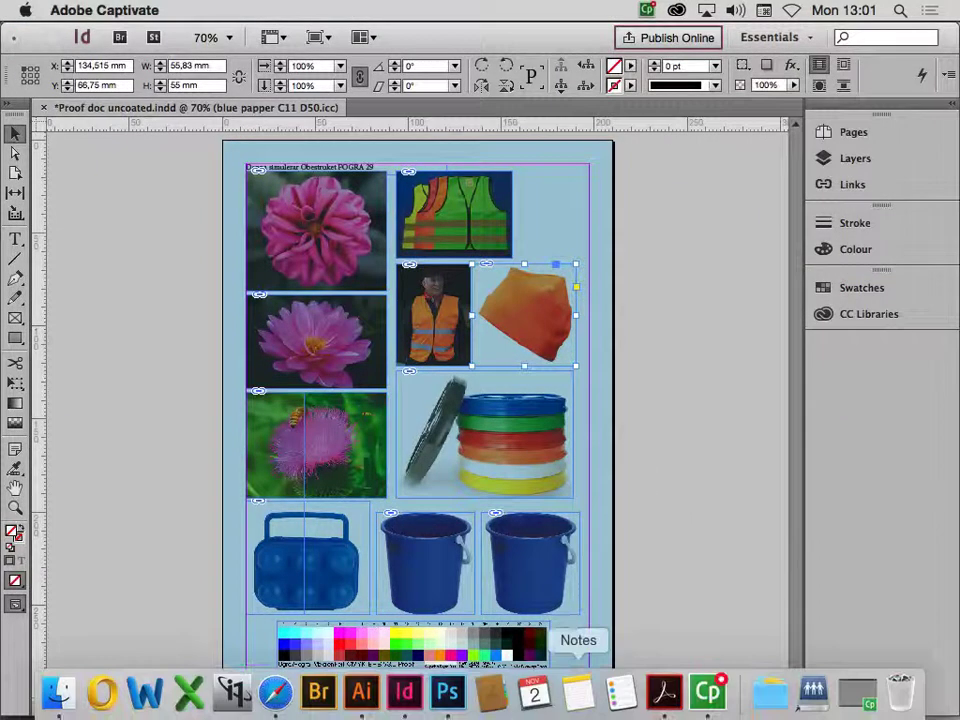
{"action": "left_click", "coordinate": [664, 692]}
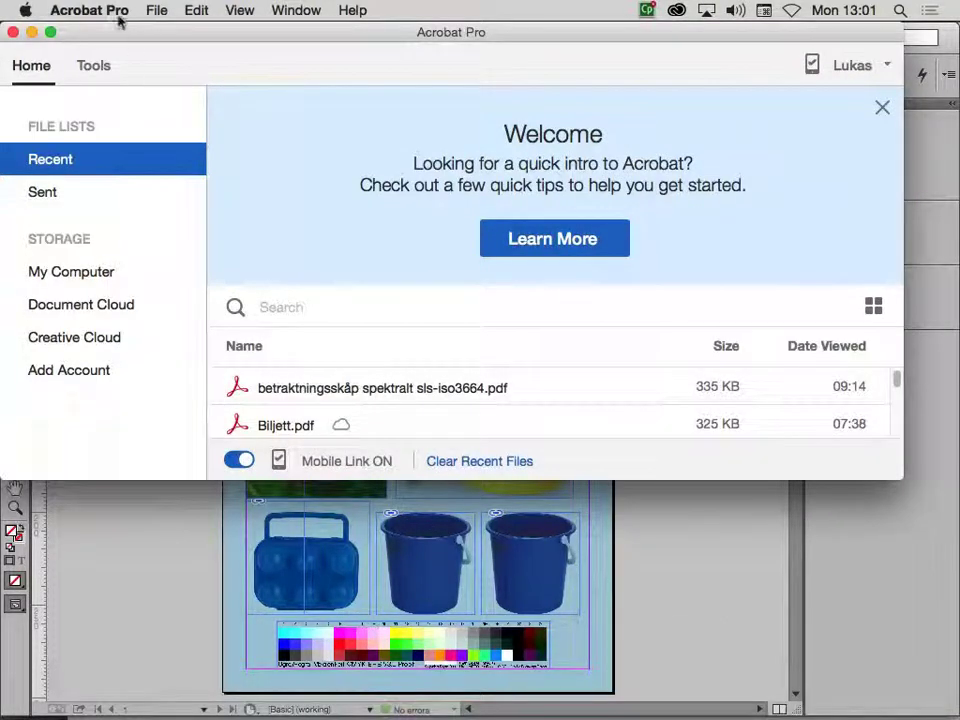
{"action": "left_click", "coordinate": [156, 11]}
{"action": "left_click", "coordinate": [160, 31]}
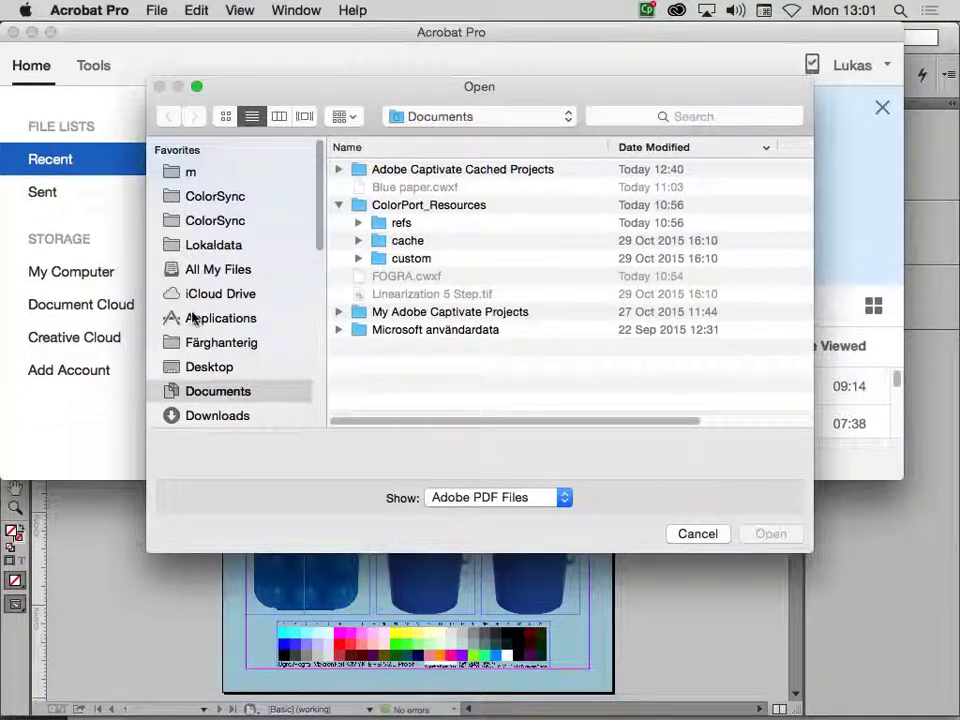
{"action": "left_click", "coordinate": [208, 370]}
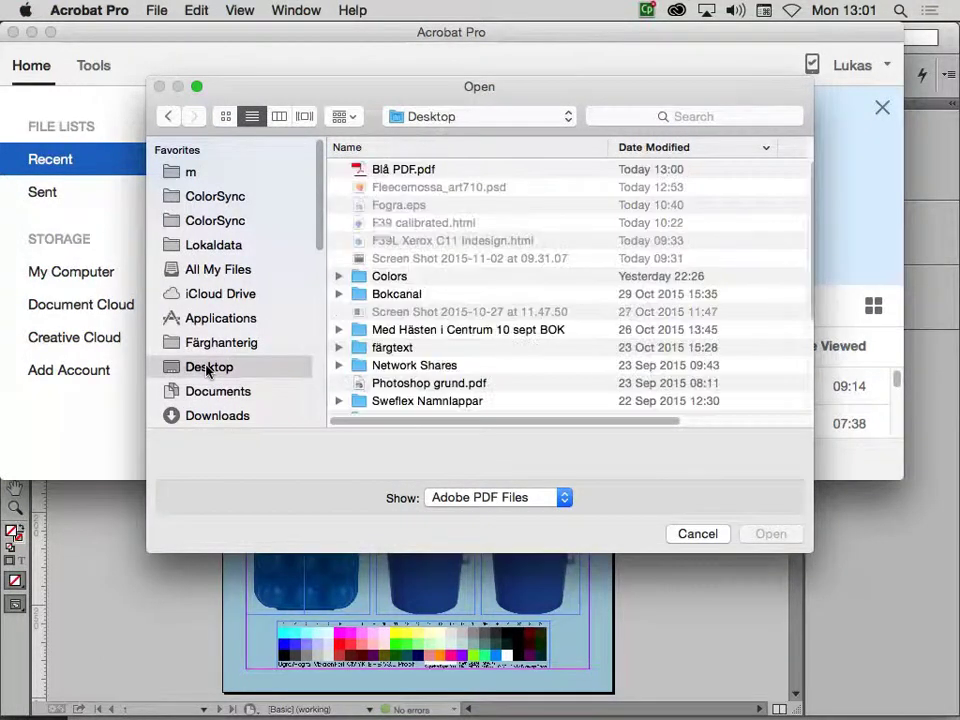
{"action": "left_click", "coordinate": [379, 174]}
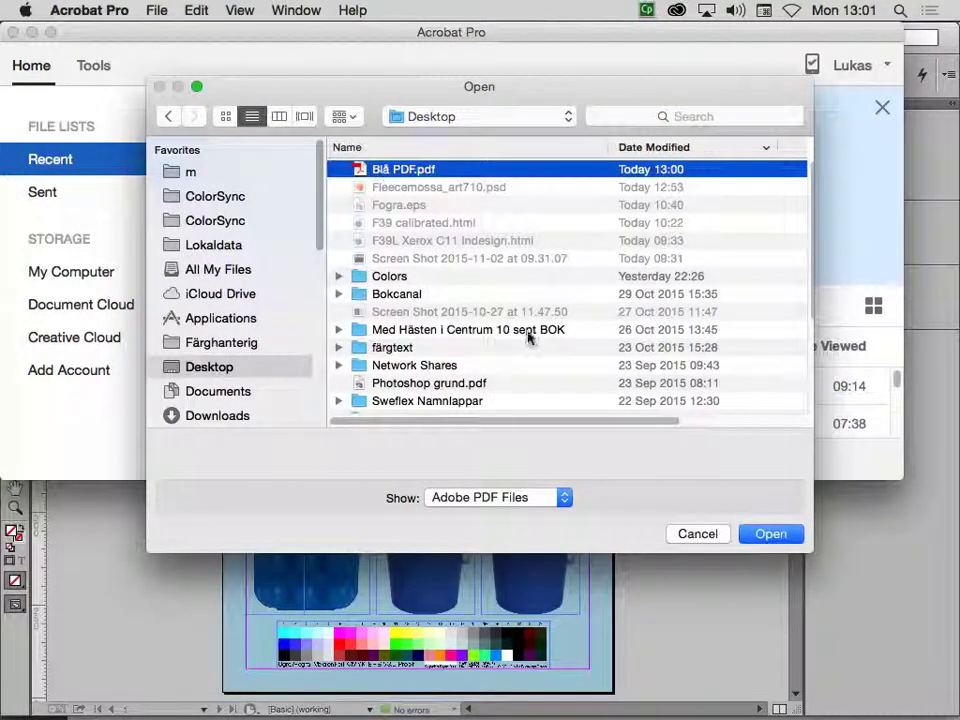
{"action": "left_click", "coordinate": [783, 537]}
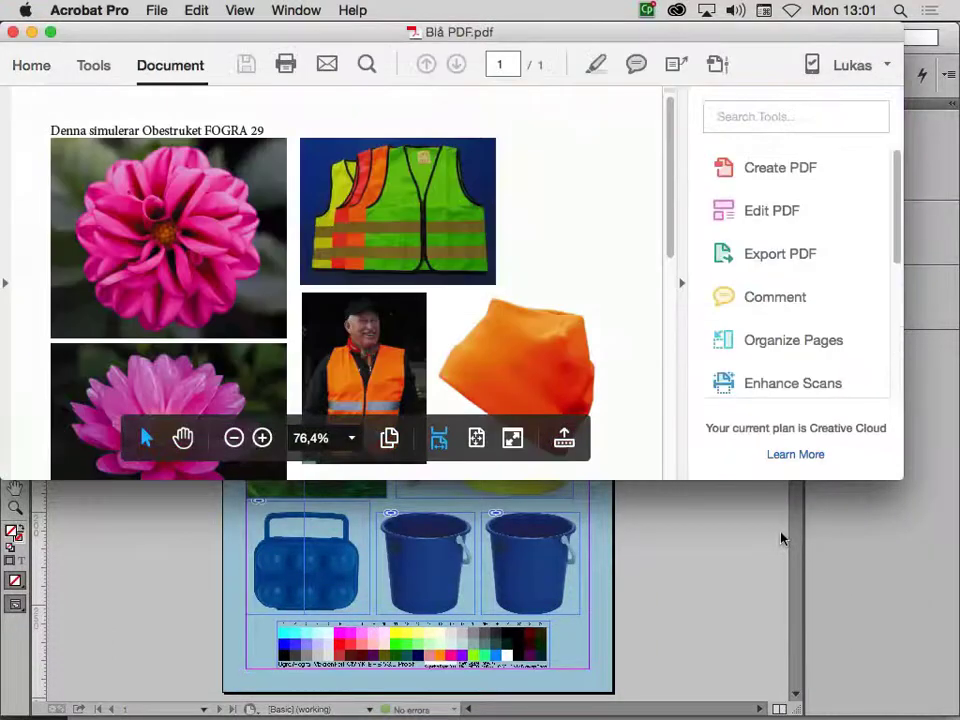
{"action": "left_click", "coordinate": [50, 32]}
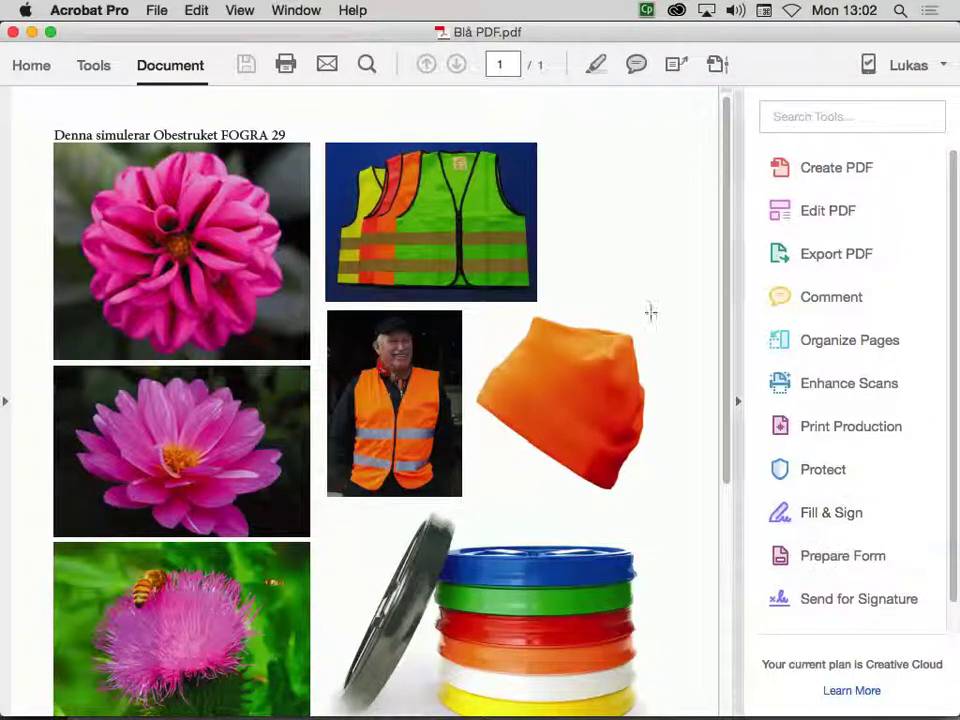
- Open Output Preview from the Print Production tools for the PDF and reposition its dialog
{"action": "left_click", "coordinate": [103, 73]}
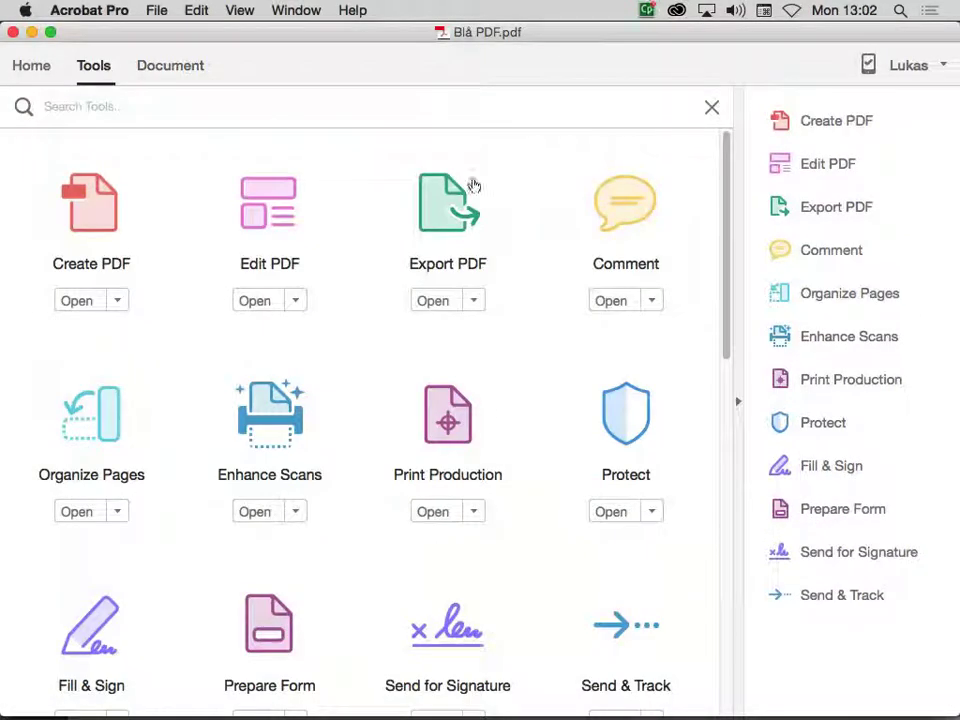
{"action": "left_click", "coordinate": [454, 424]}
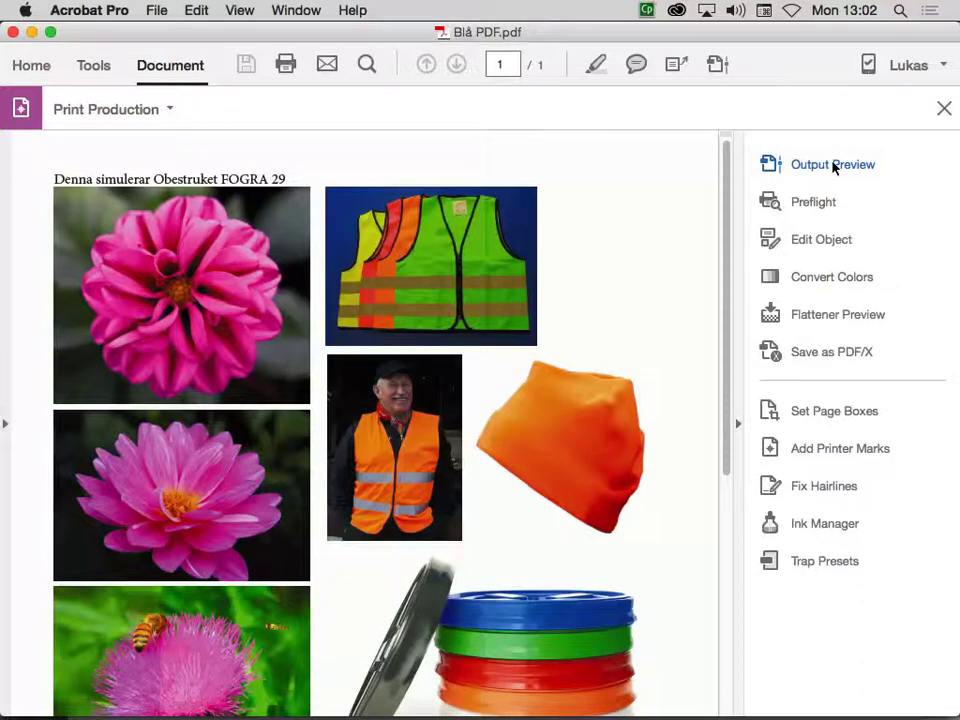
{"action": "left_click", "coordinate": [806, 165]}
{"action": "left_click_drag", "start_coordinate": [645, 51], "coordinate": [618, 82]}
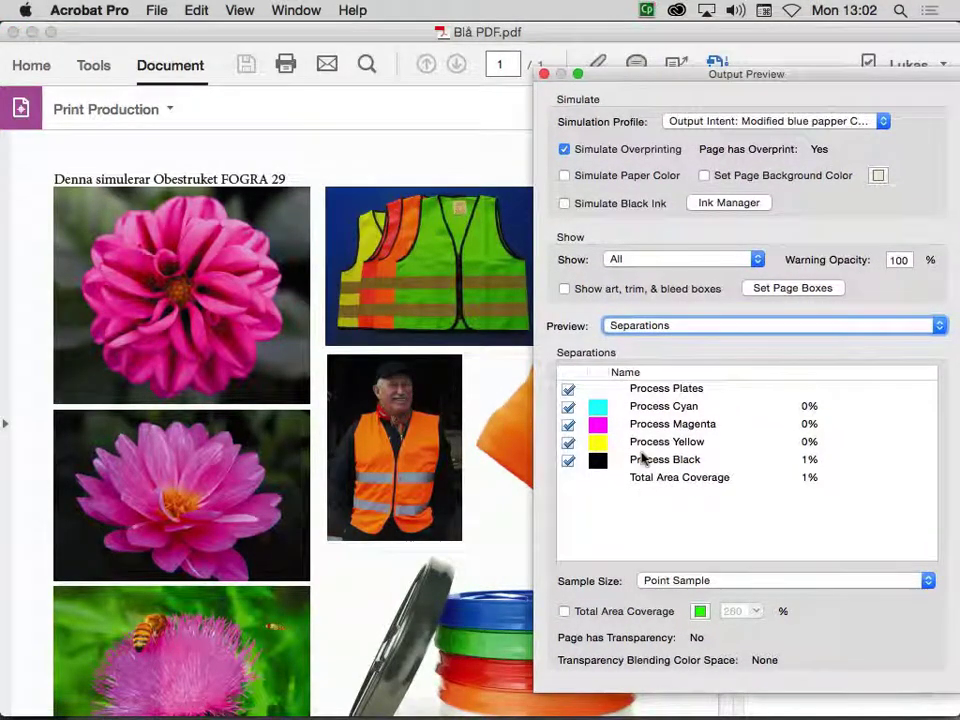